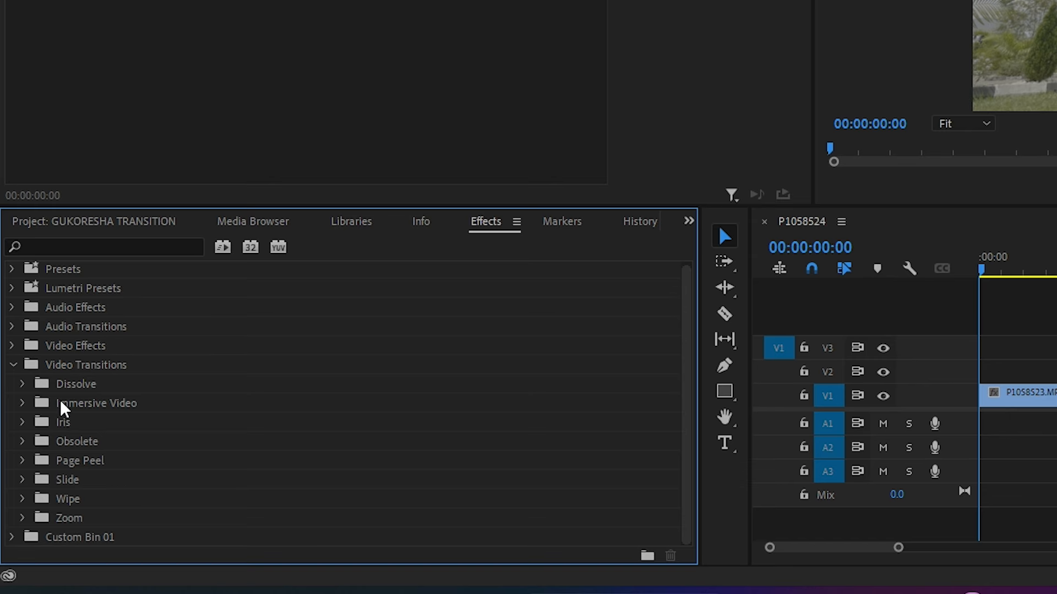
Apply the Cross Dissolve video transition at the cut between clips P1058523.MP4 and P1058520.MP4.
left_click(21, 388)
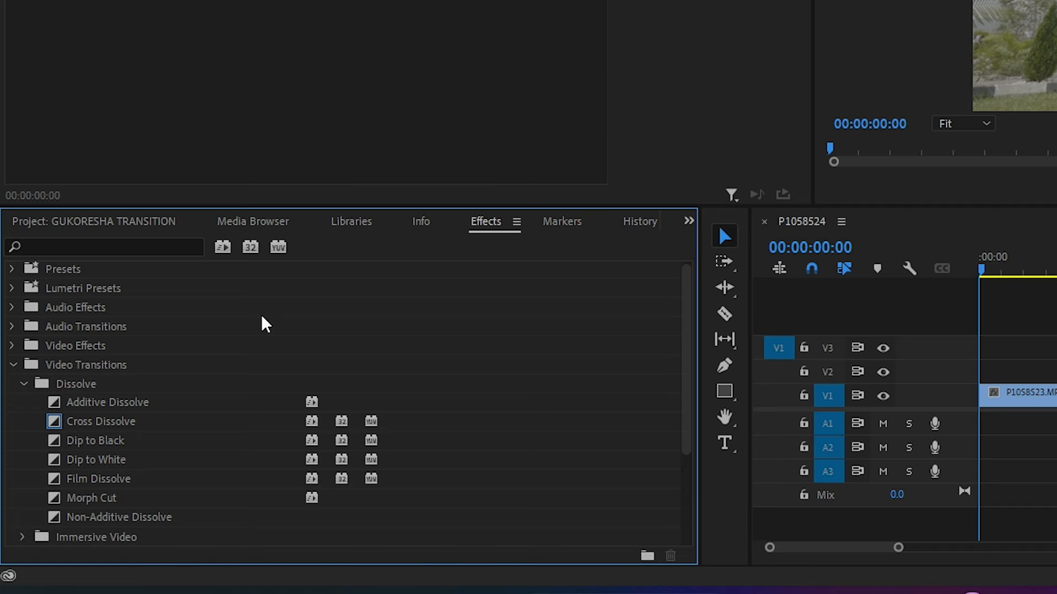
left_click(109, 422)
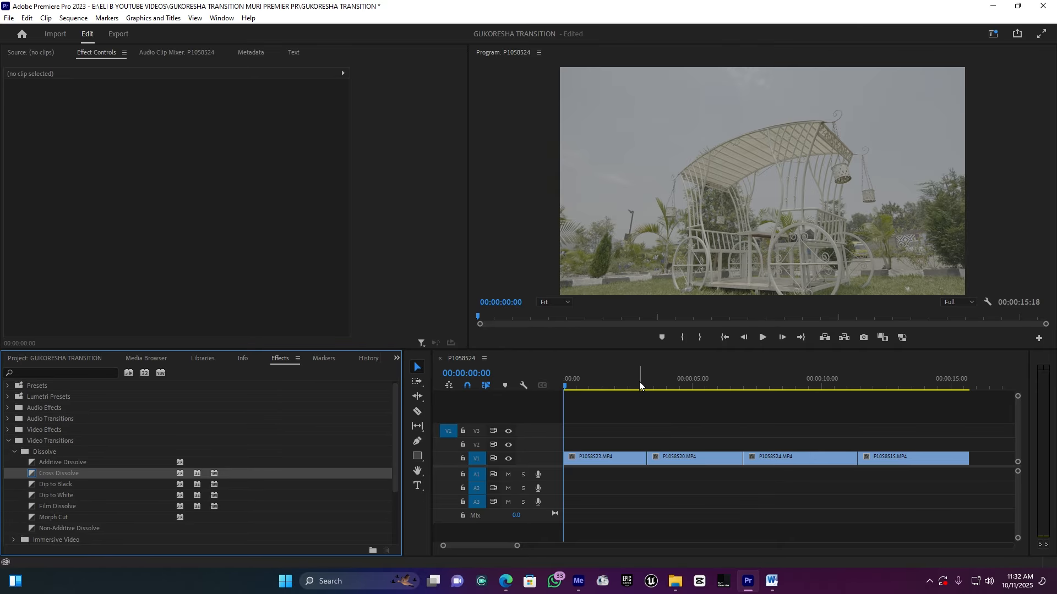
left_click_drag(623, 384, 647, 386)
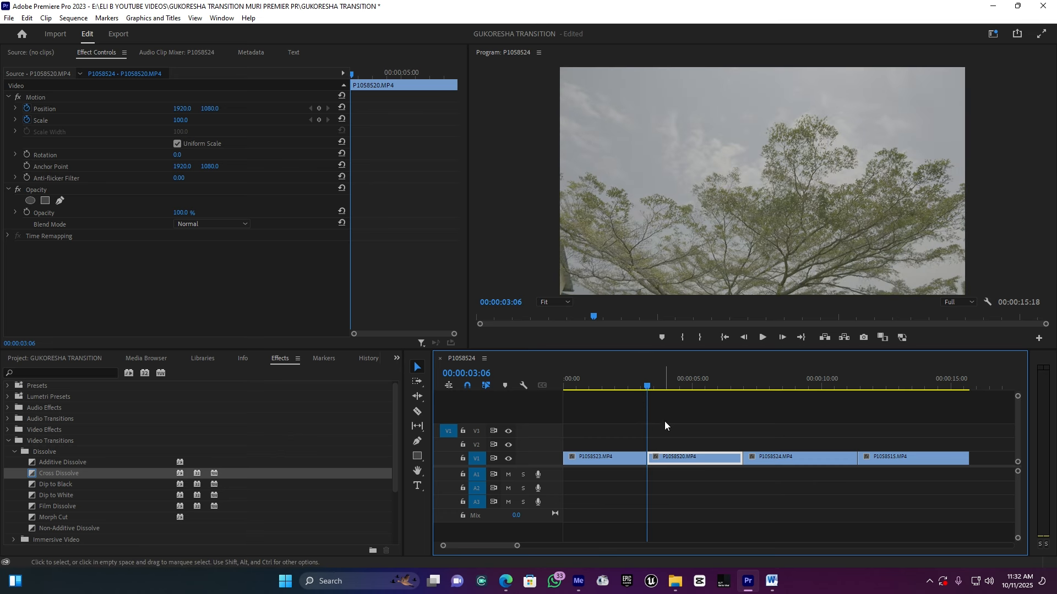
left_click_drag(517, 546, 501, 548)
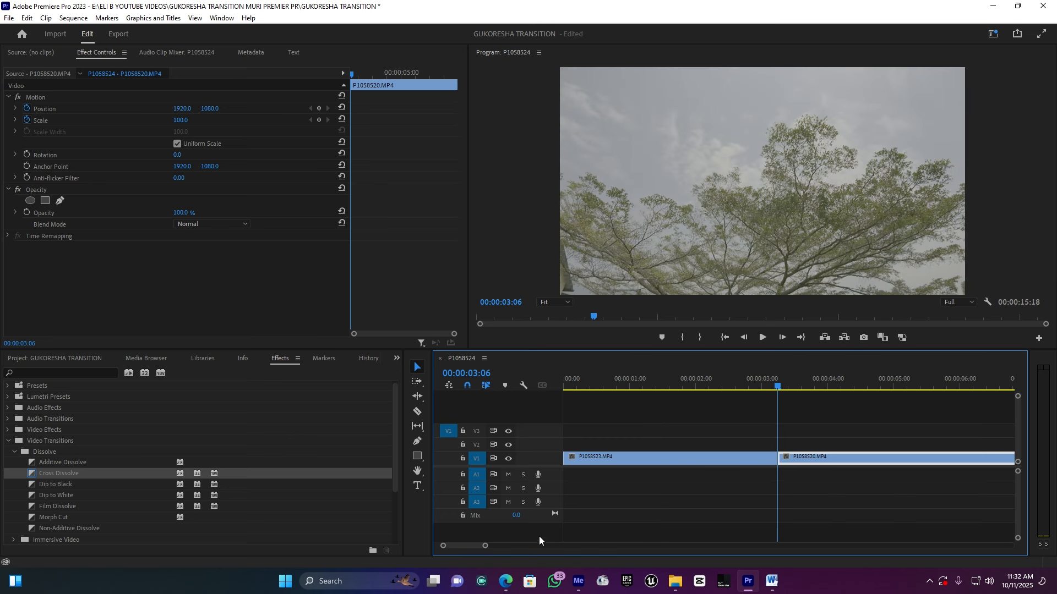
left_click(45, 472)
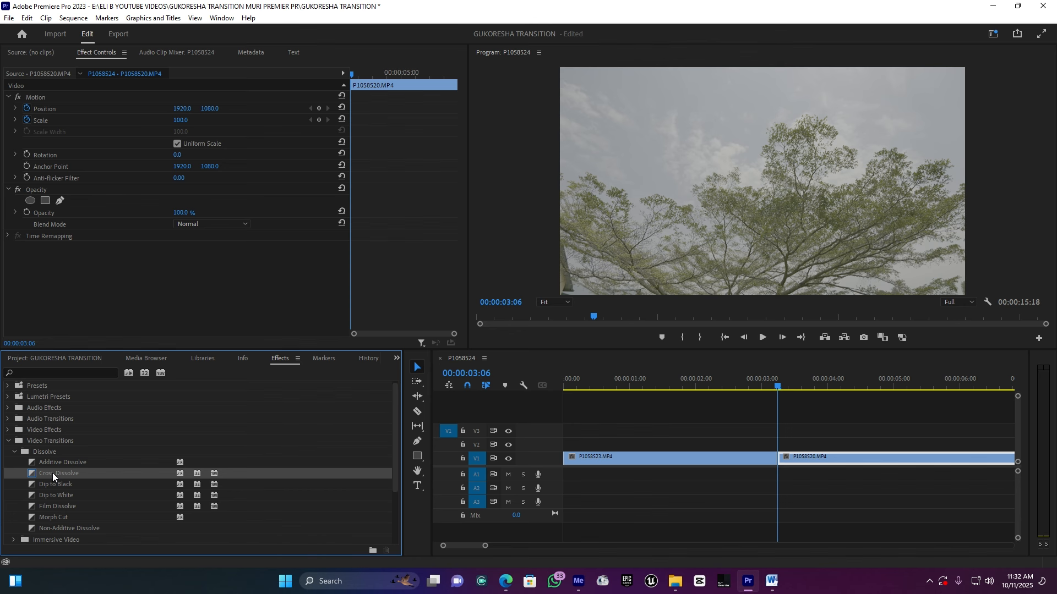
left_click_drag(53, 476, 775, 458)
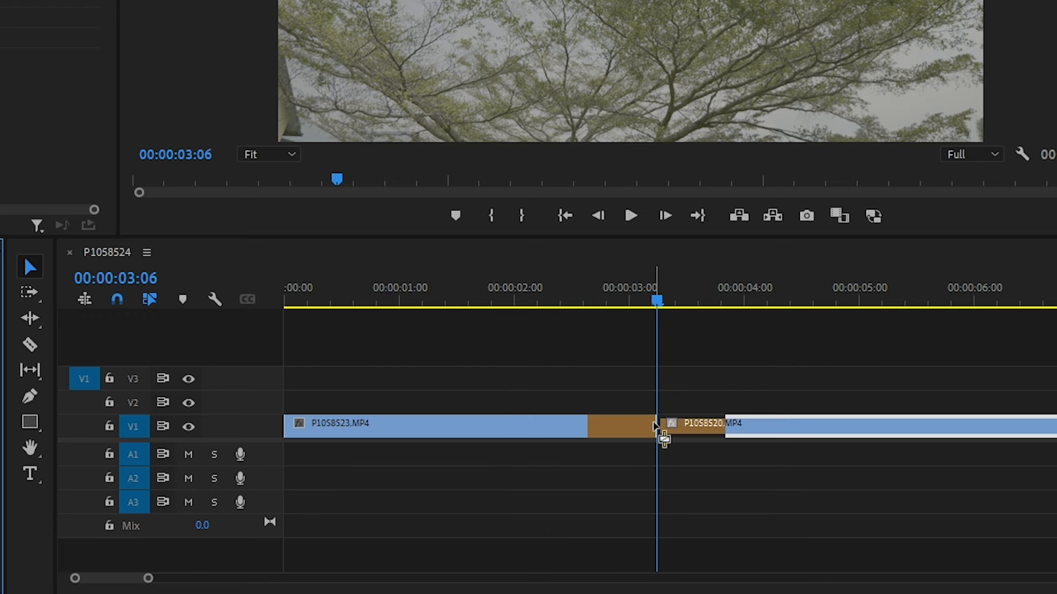
left_click_drag(655, 424, 656, 425)
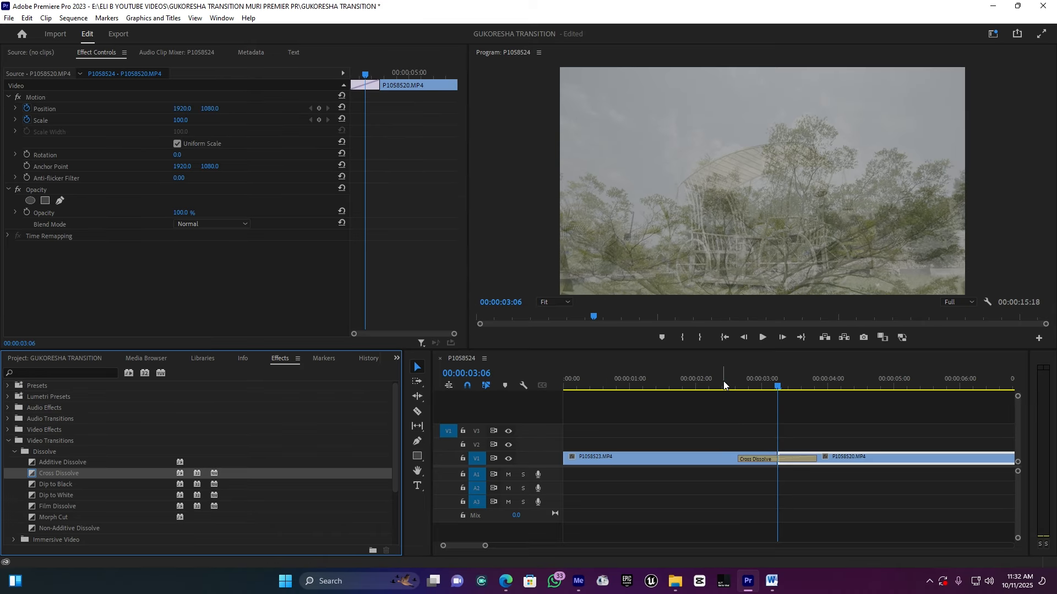
Play back the Cross Dissolve between the first two clips and enlarge the video preview area.
left_click(724, 385)
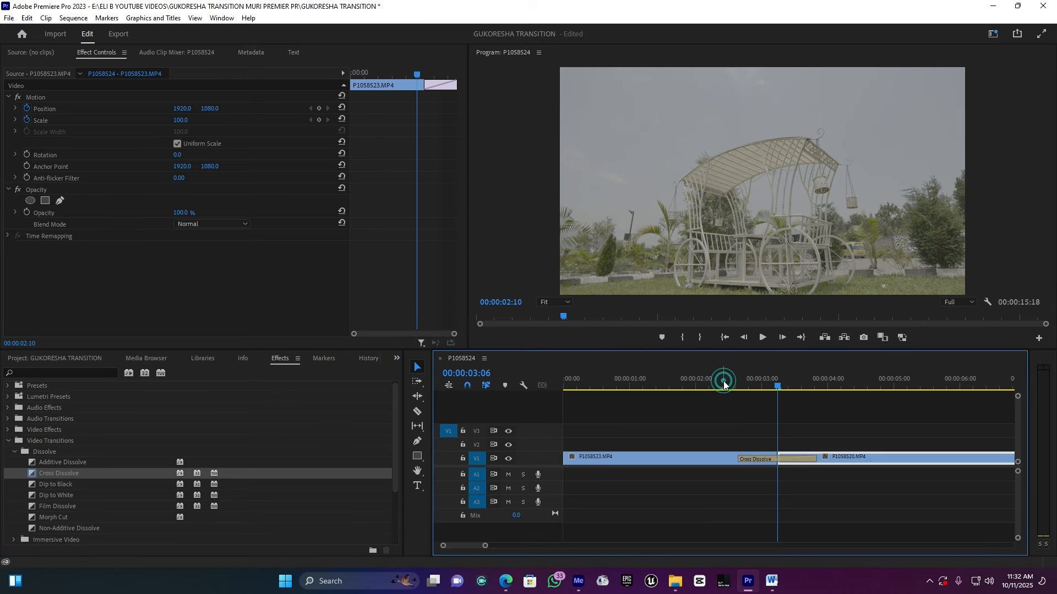
key("space")
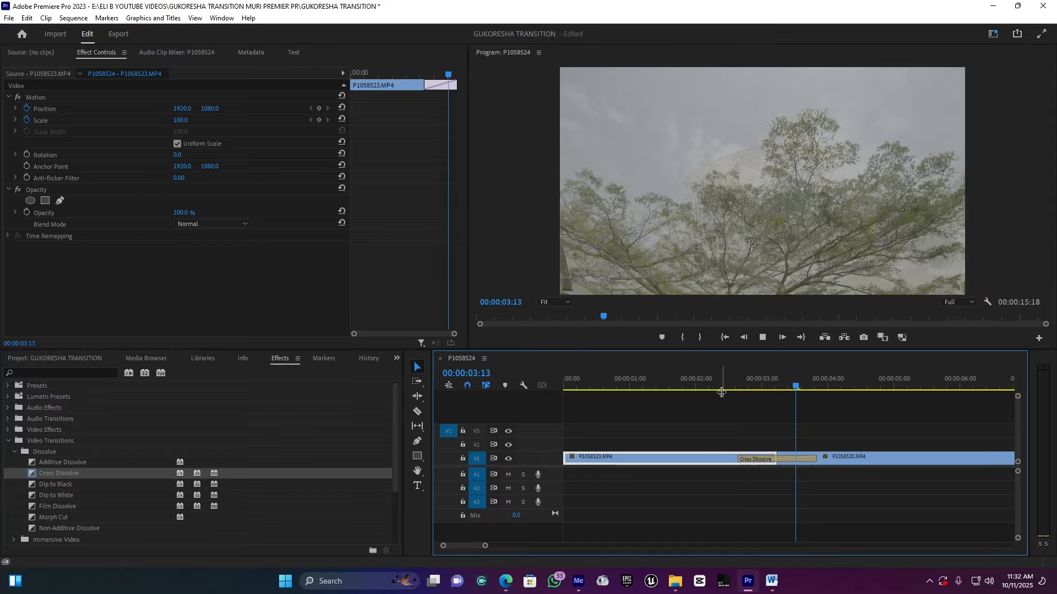
left_click_drag(706, 351, 706, 385)
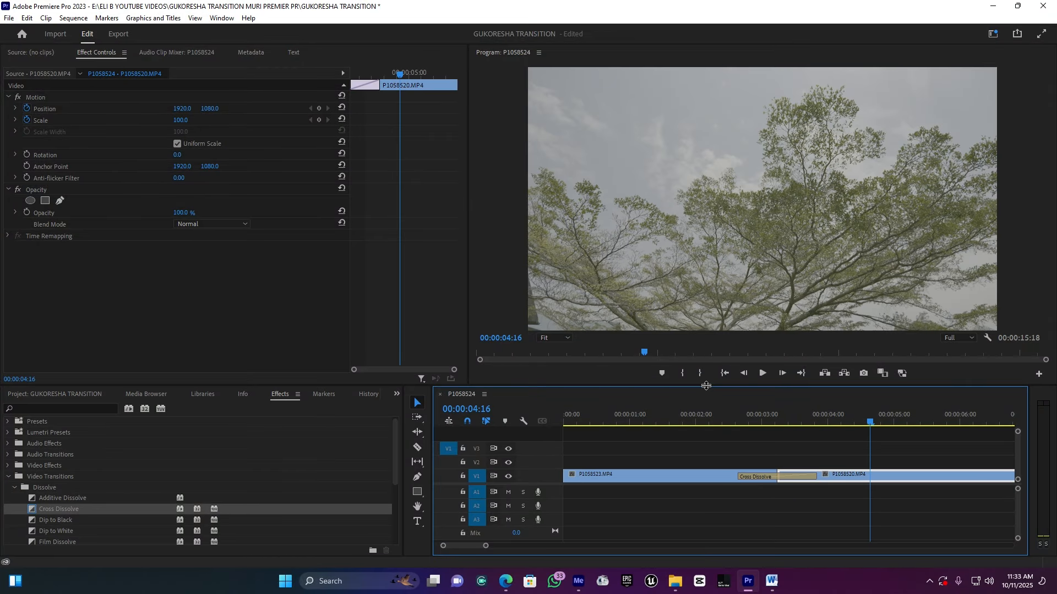
Delete the Cross Dissolve transition between the first two clips.
left_click(768, 476)
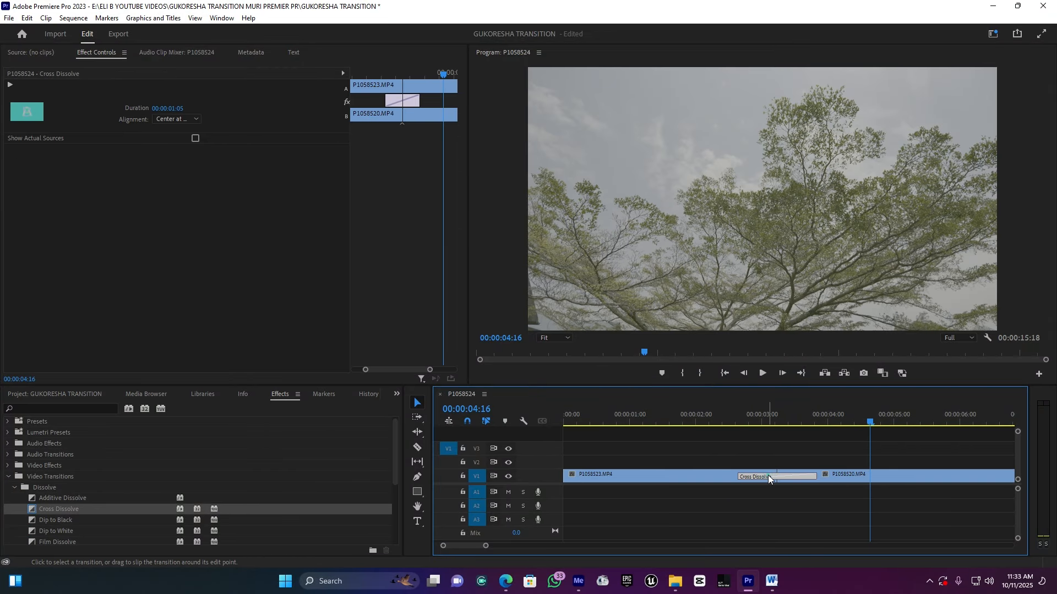
left_click(752, 503)
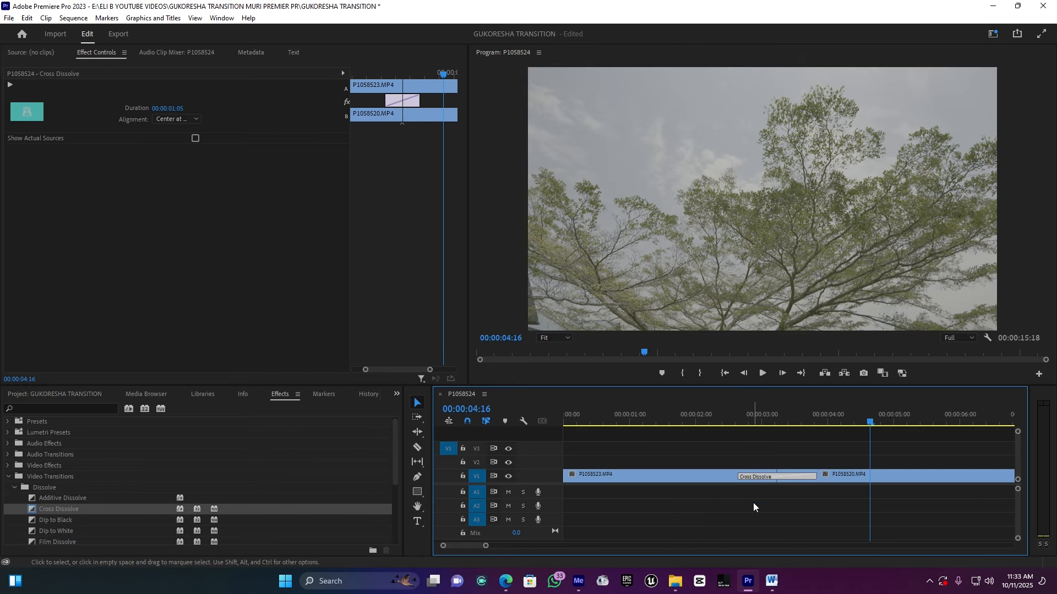
left_click(760, 477)
left_click(723, 479)
left_click(759, 478)
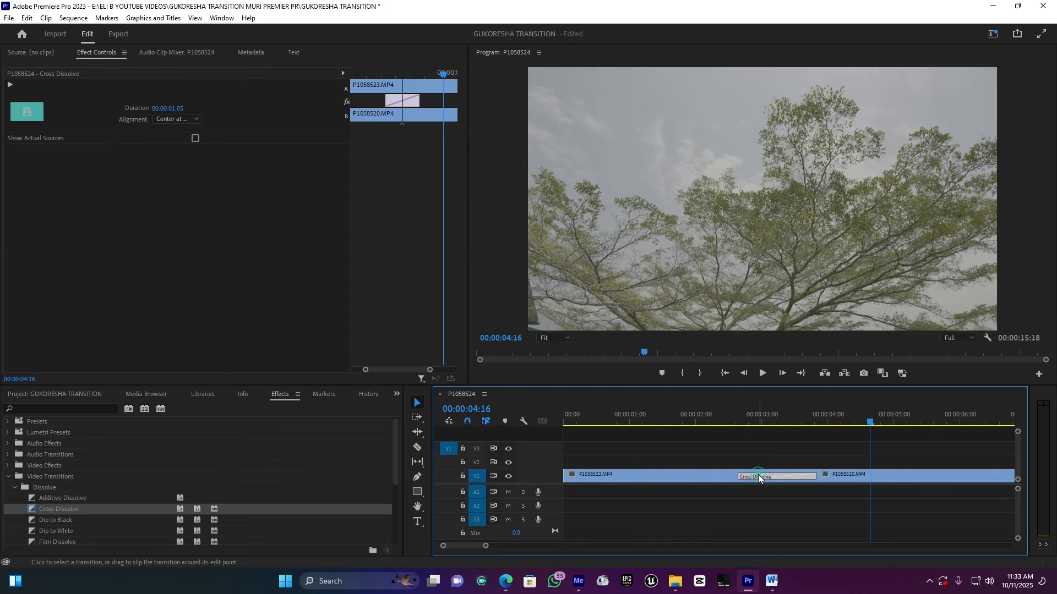
key("Delete")
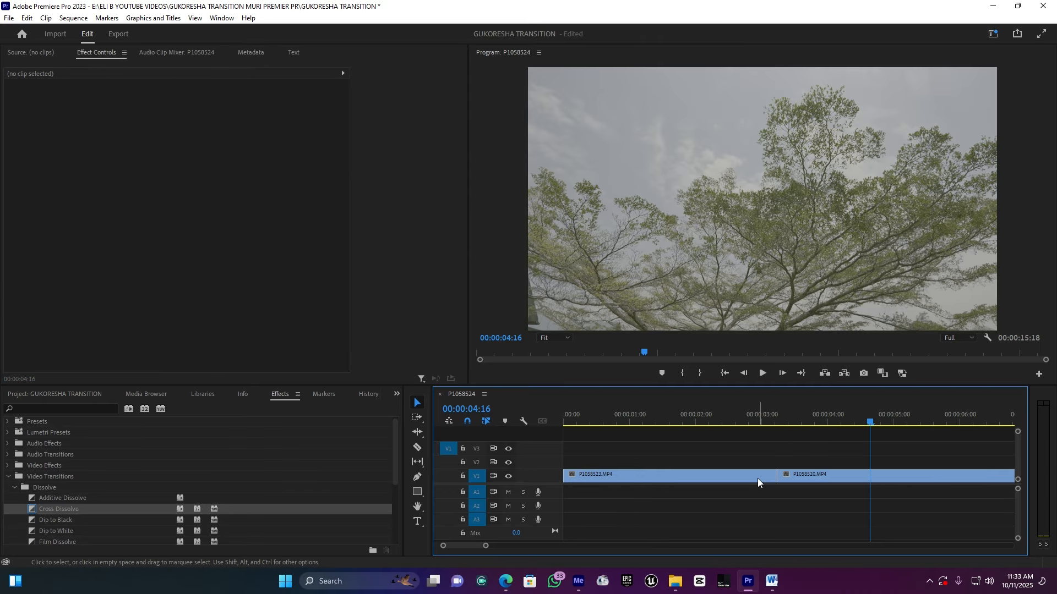
Apply the Dip to White transition at the cut between clips P1058523.MP4 and P1058520.MP4.
scroll(89, 513, "down", 1)
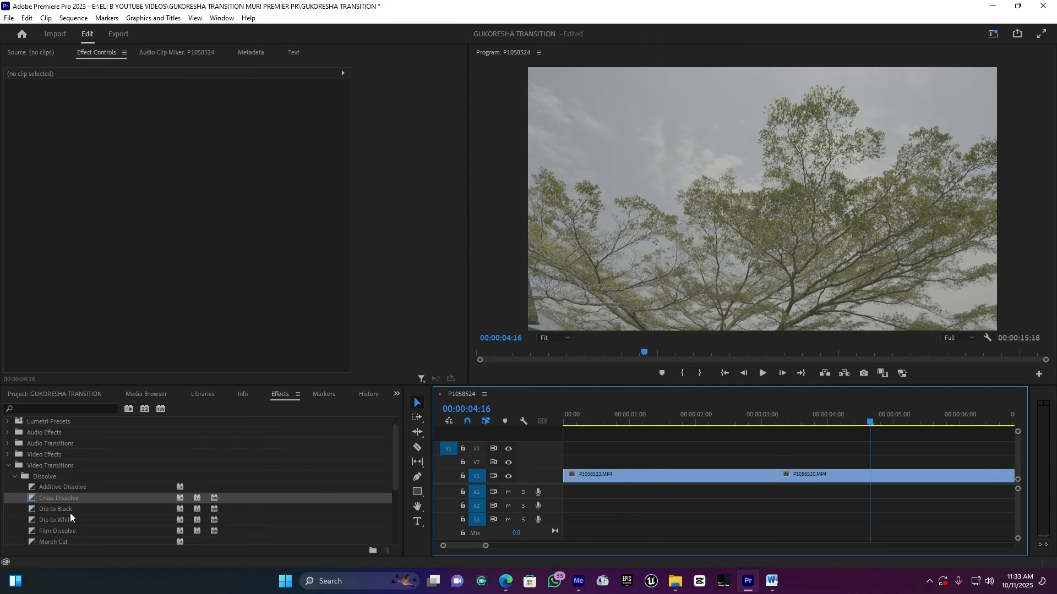
left_click(71, 510)
left_click(75, 520)
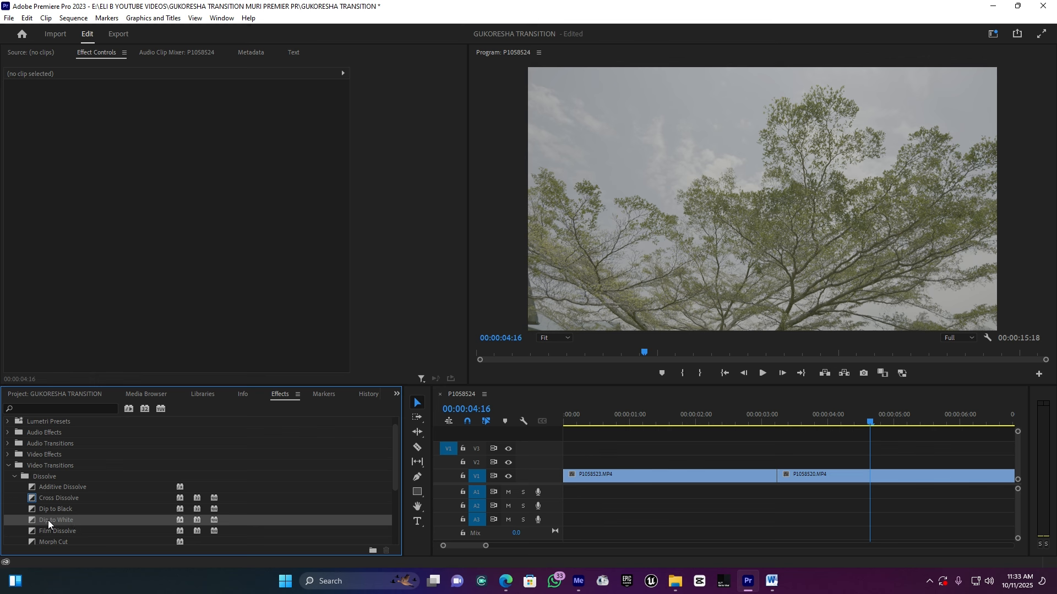
left_click_drag(50, 521, 774, 474)
Play back the Dip to White transition, starting from 00:00:02:10.
left_click(722, 422)
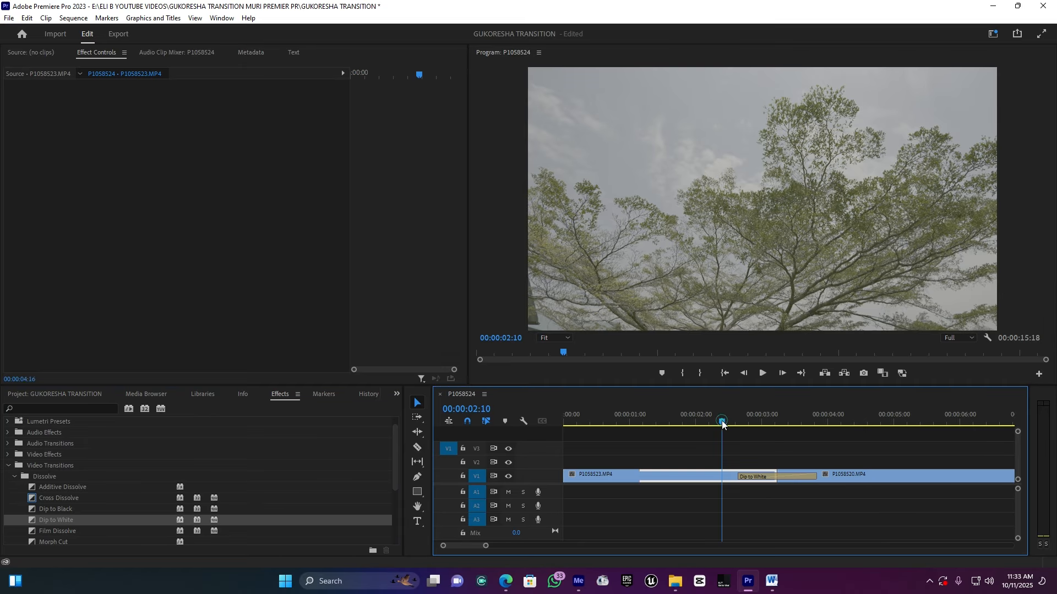
key("space")
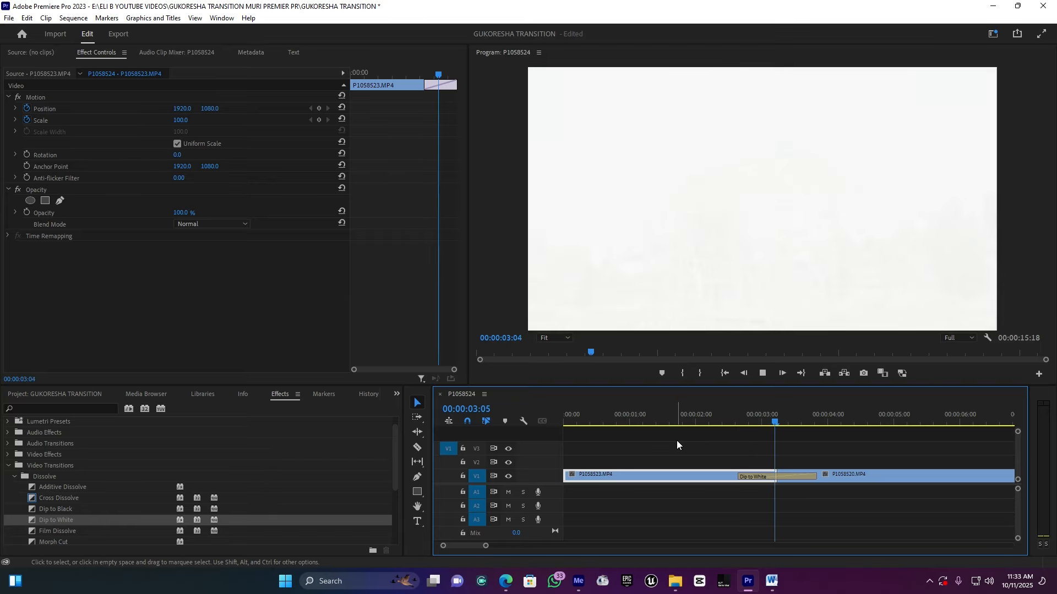
key("space")
Shorten the Dip to White transition between the first two clips by trimming its end inward.
left_click(751, 478)
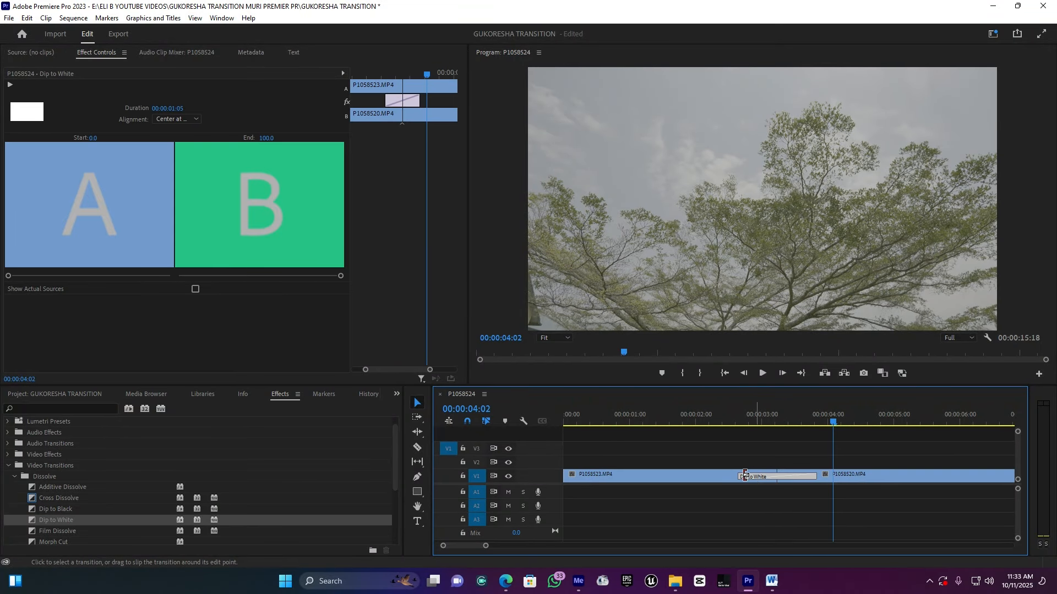
left_click(766, 425)
left_click(777, 476)
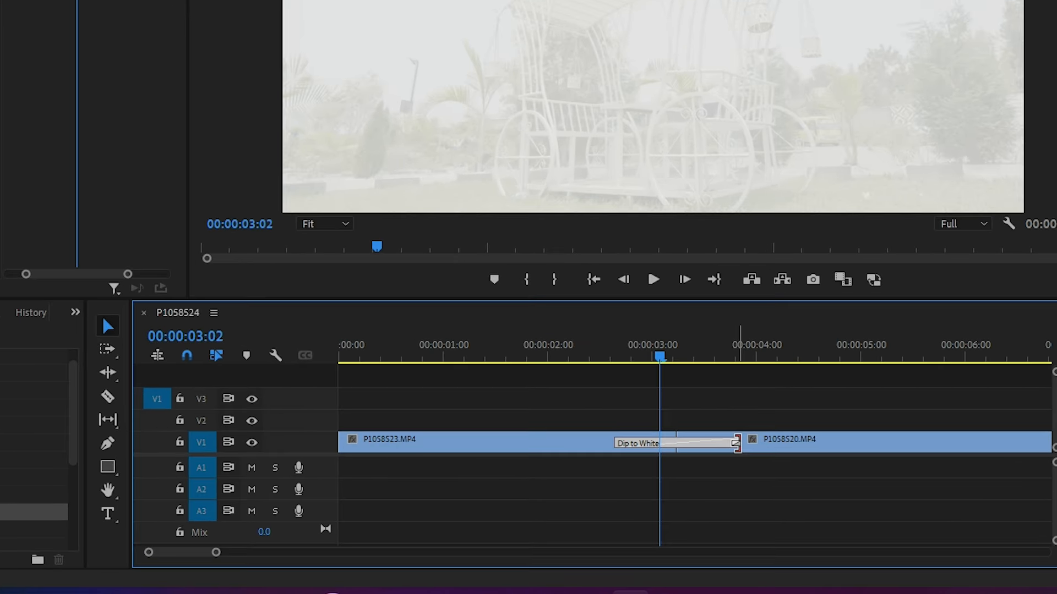
left_click_drag(735, 443, 701, 436)
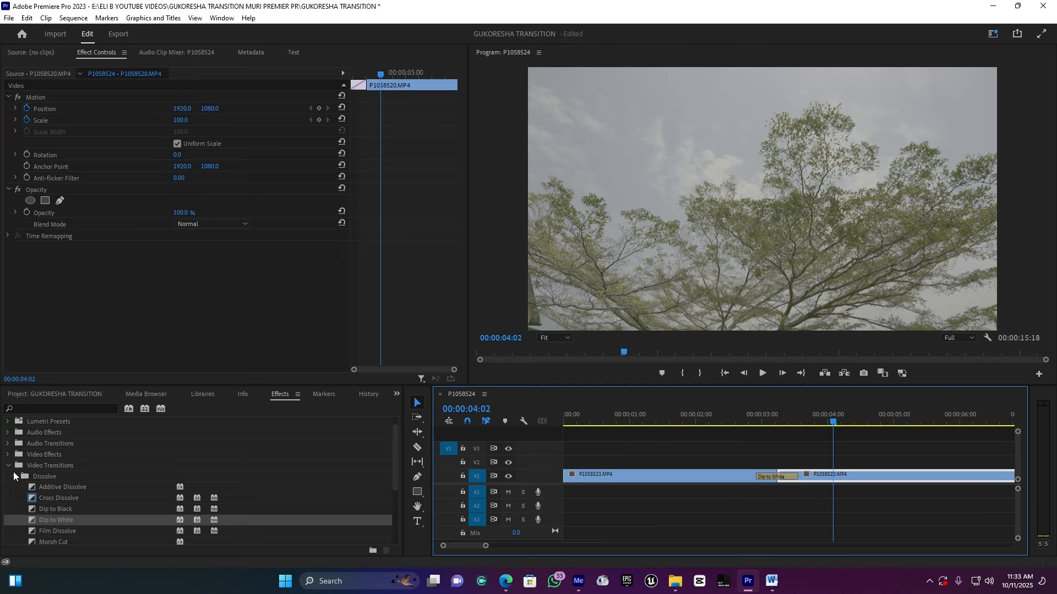
Create an adjustment layer with the default settings and place it on track V2 at 00:00:06:14, spanning the cut between P1058520.MP4 and P1058524.MP4.
left_click(7, 467)
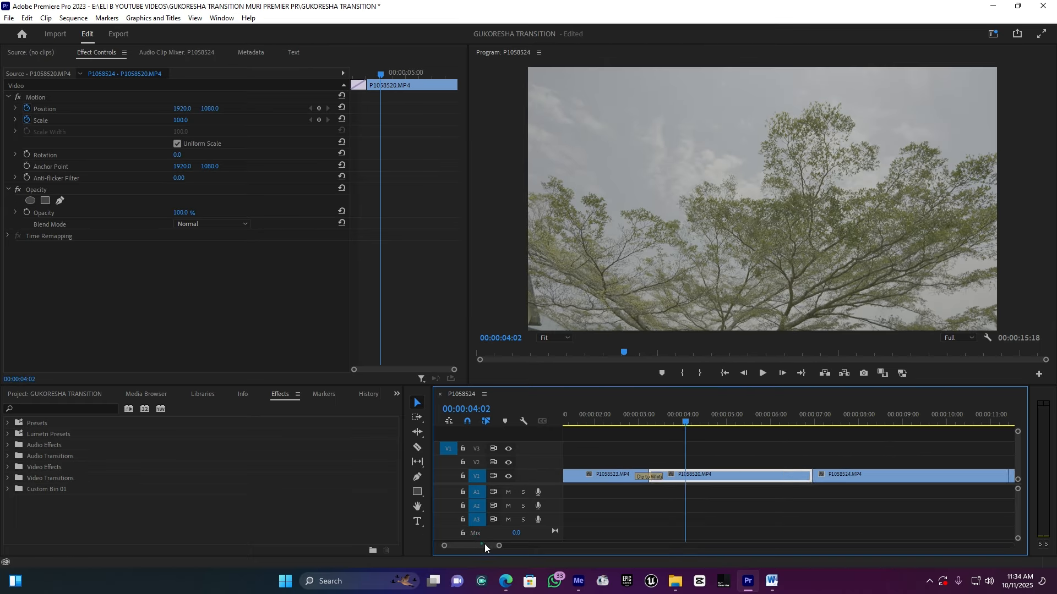
left_click_drag(484, 545, 484, 546)
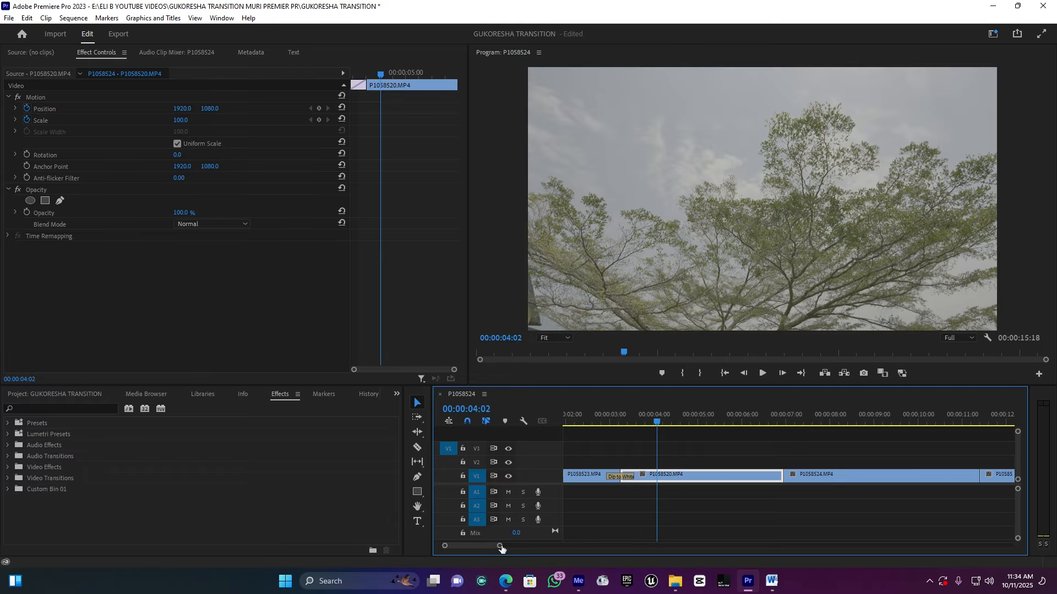
left_click(768, 418)
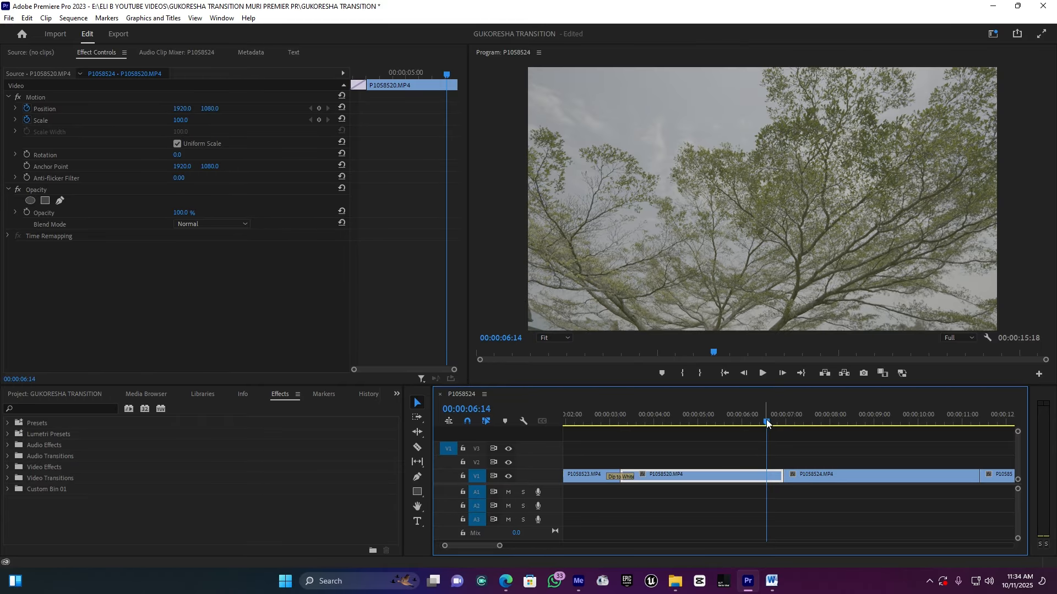
left_click(80, 394)
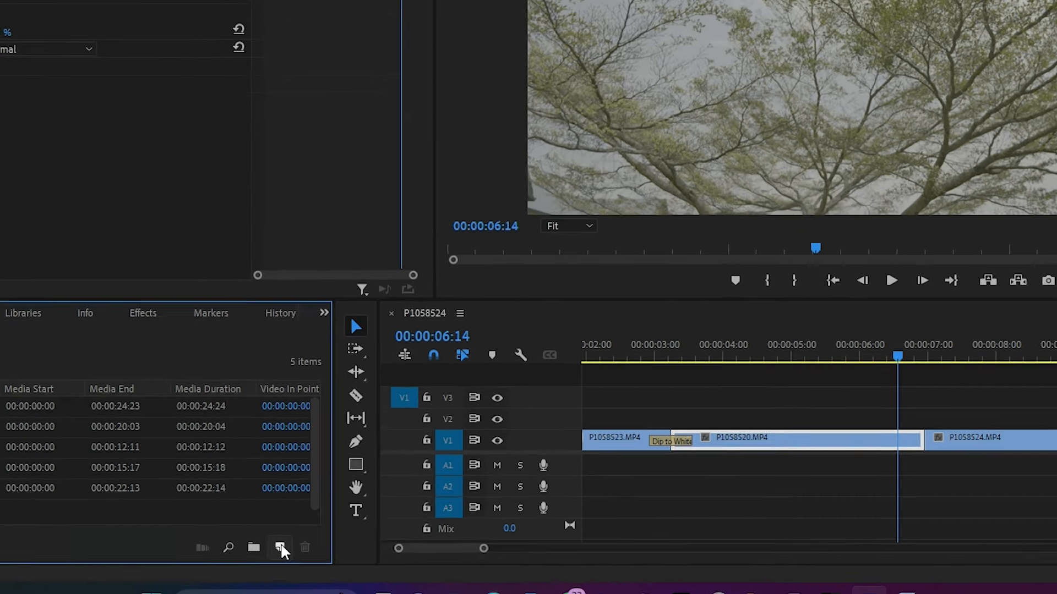
left_click(368, 545)
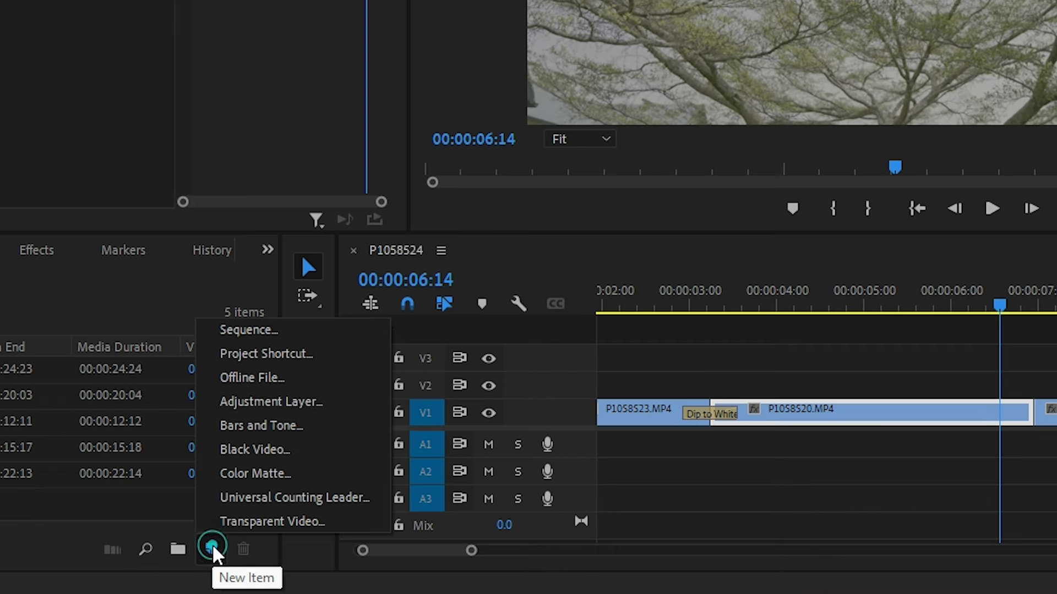
left_click(302, 403)
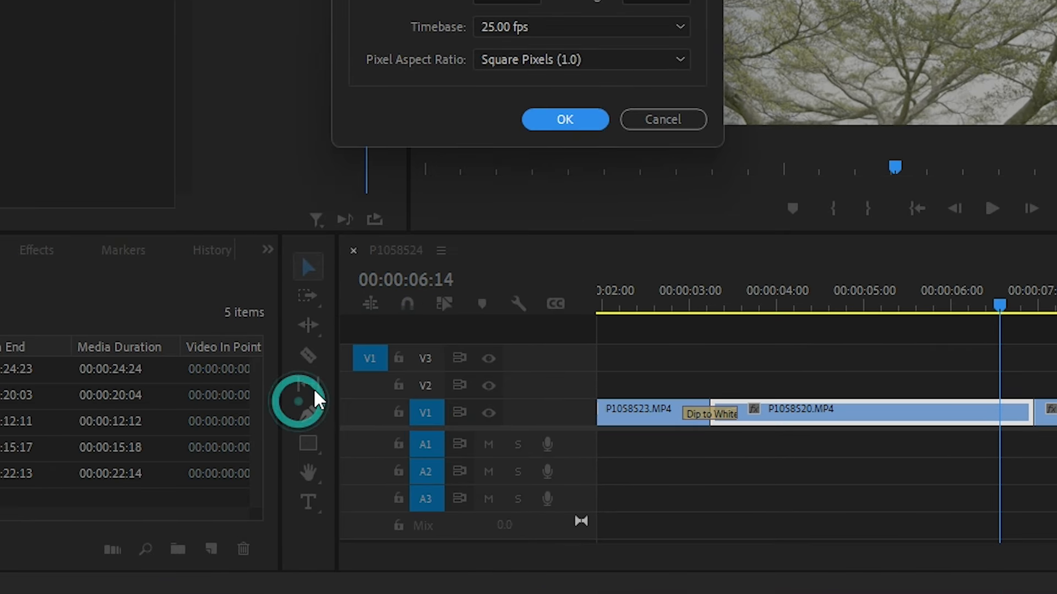
left_click(574, 116)
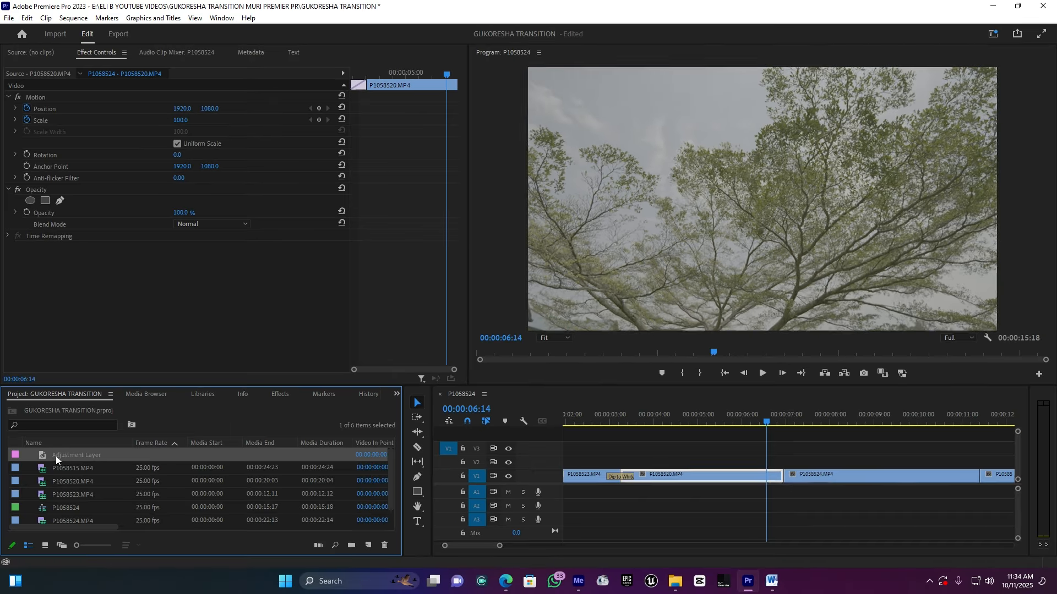
left_click_drag(56, 459, 767, 461)
Trim the adjustment layer's start to 00:00:06:19, five frames before the cut between P1058520.MP4 and P1058524.MP4.
left_click_drag(778, 418, 786, 422)
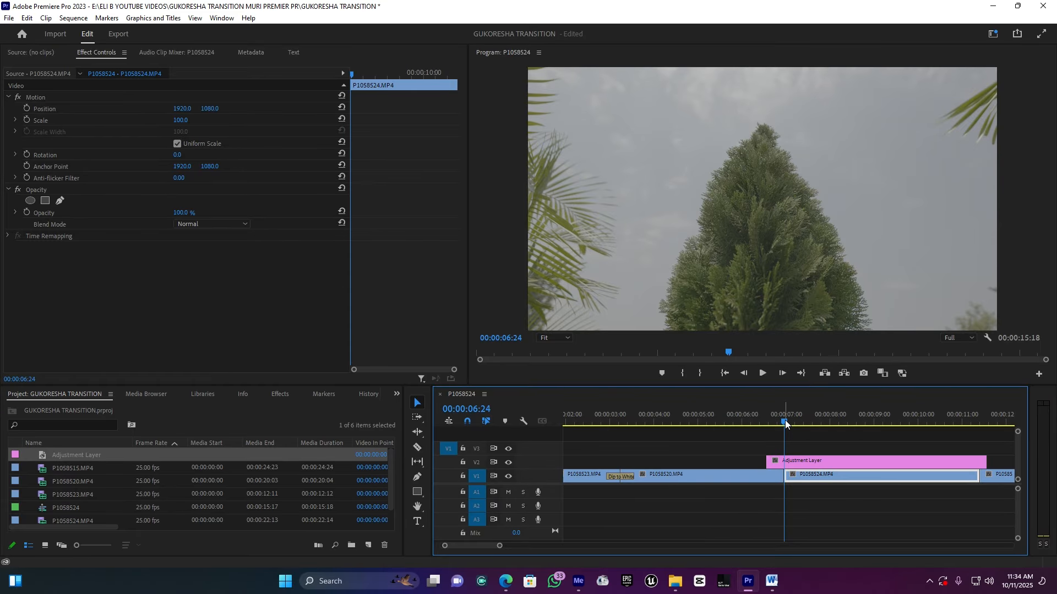
left_click_drag(498, 547, 472, 546)
left_click(756, 478)
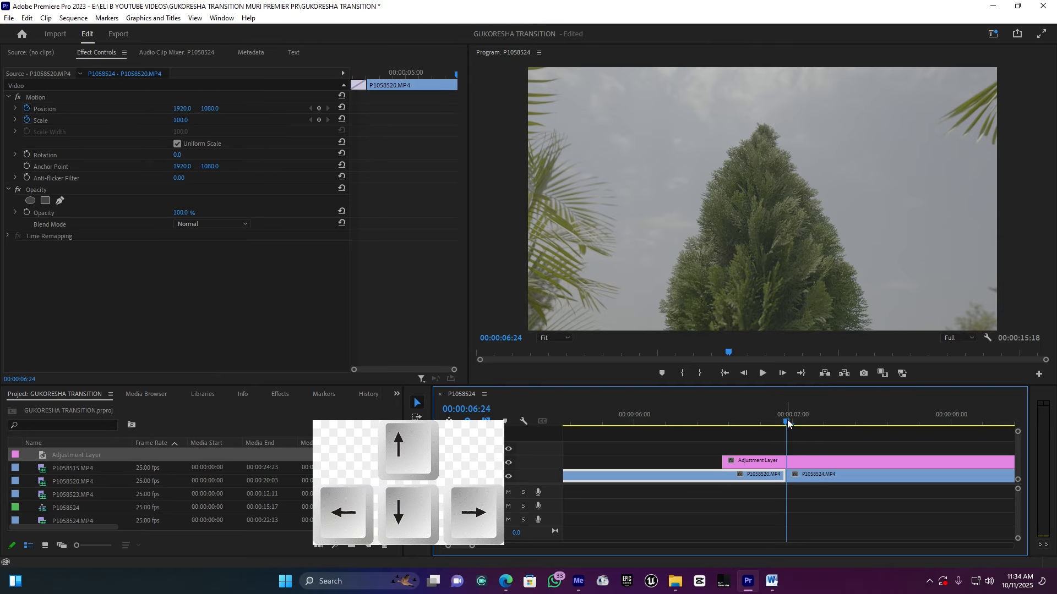
key("Left")
key("Left")
key("Left")
key("Left")
key("Left")
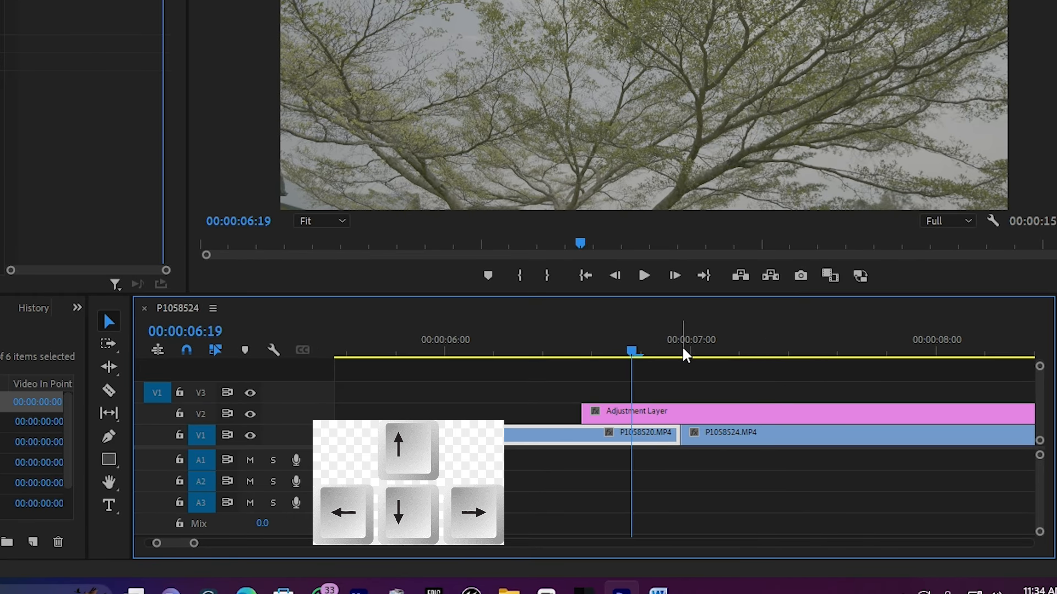
left_click_drag(582, 413, 631, 418)
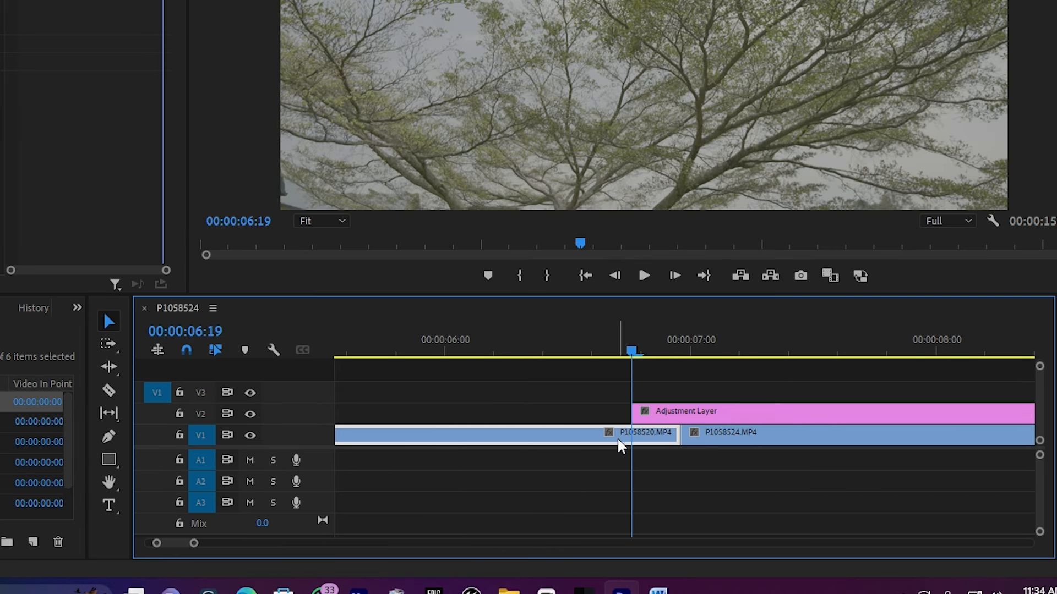
Cut the adjustment layer at 00:00:07:04, five frames after the cut between the clips, and delete the part after it.
left_click(672, 348)
left_click(681, 352)
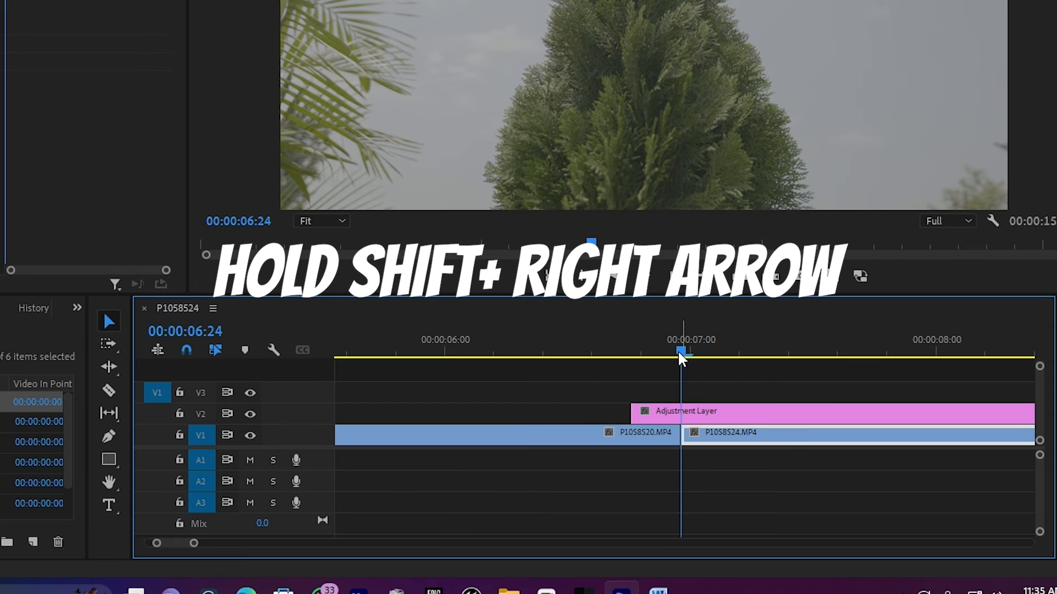
key("shift+Right")
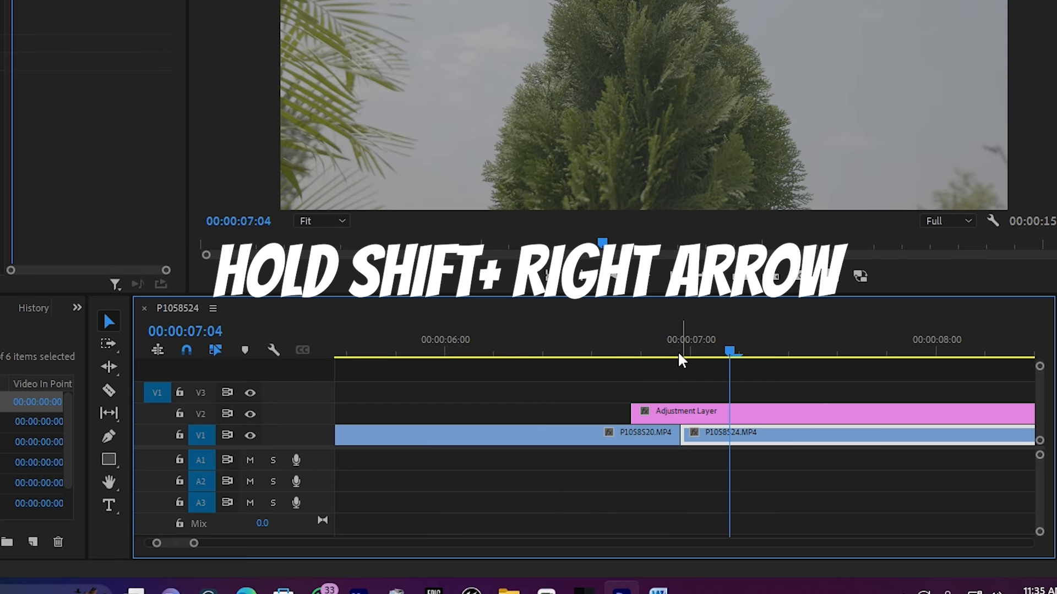
key("c")
left_click(729, 412)
key("v")
left_click(771, 417)
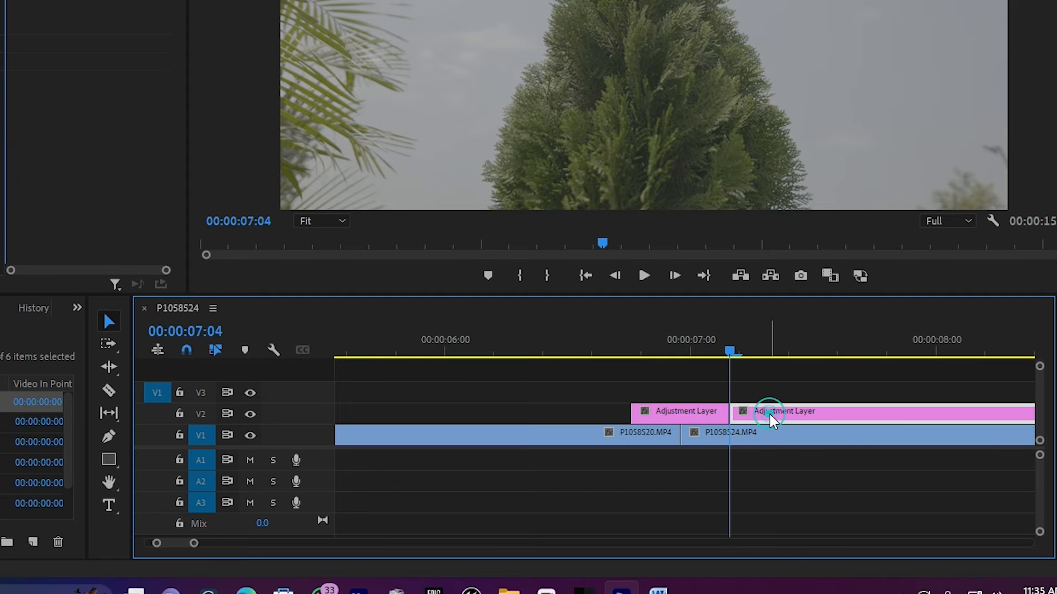
key("Delete")
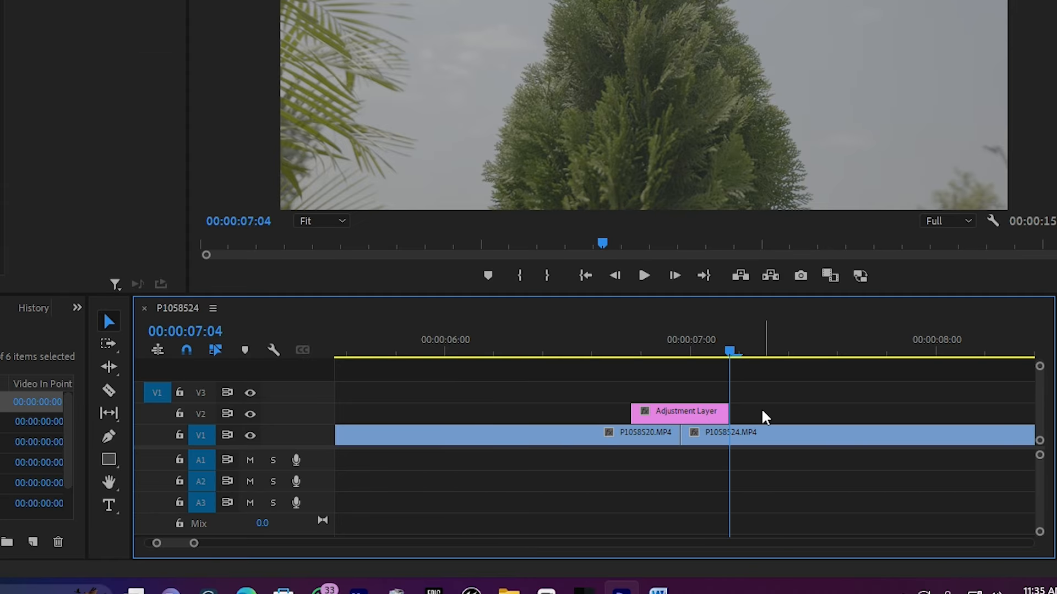
Find the Offset video effect and apply it to the shortened adjustment layer on V2.
left_click(664, 346)
left_click(681, 414)
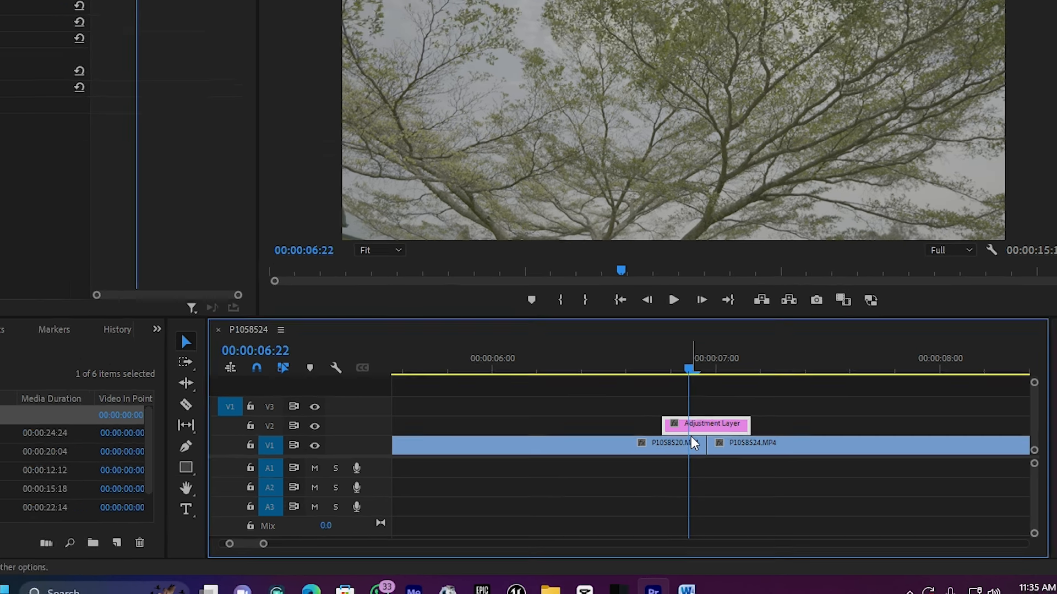
left_click(281, 394)
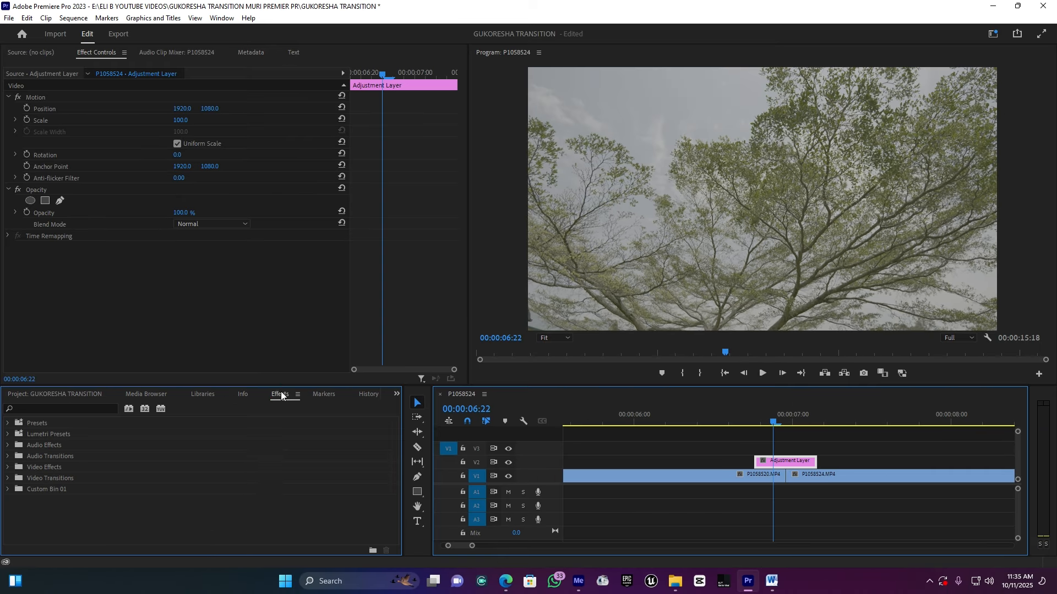
left_click(281, 394)
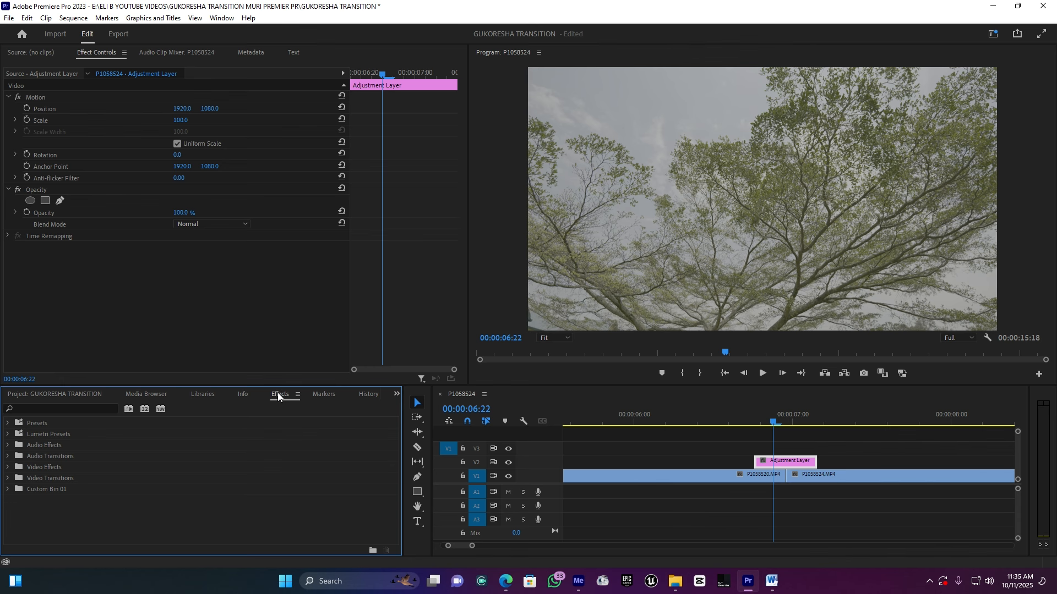
left_click(88, 408)
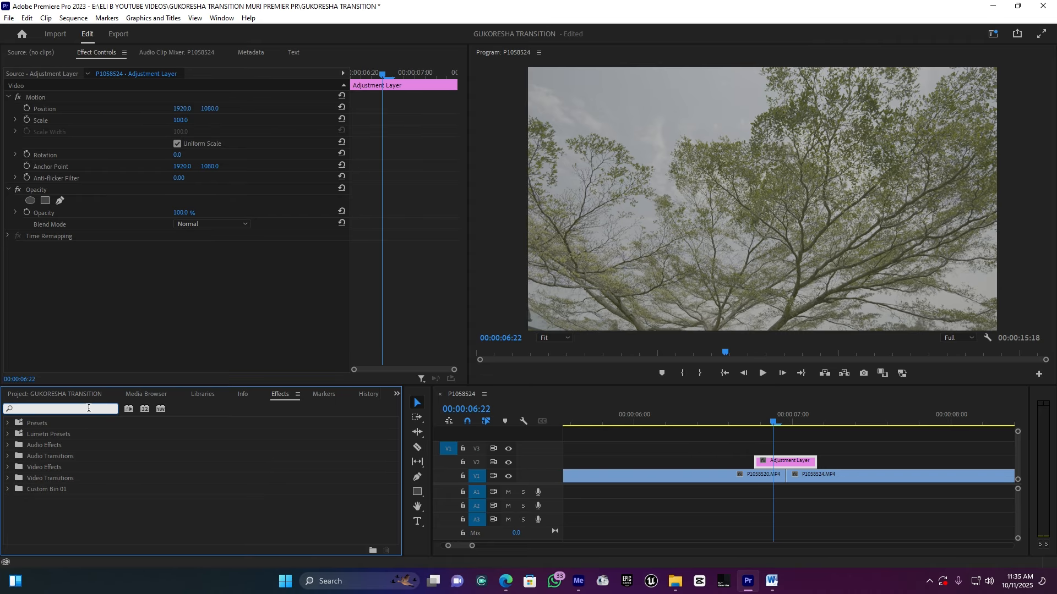
type("OFF")
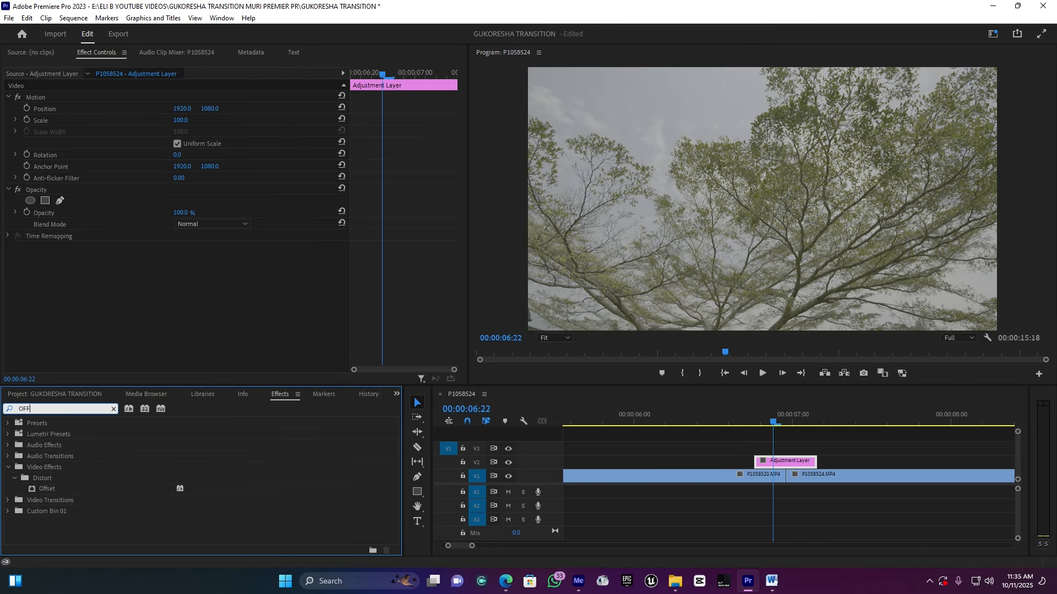
left_click(47, 488)
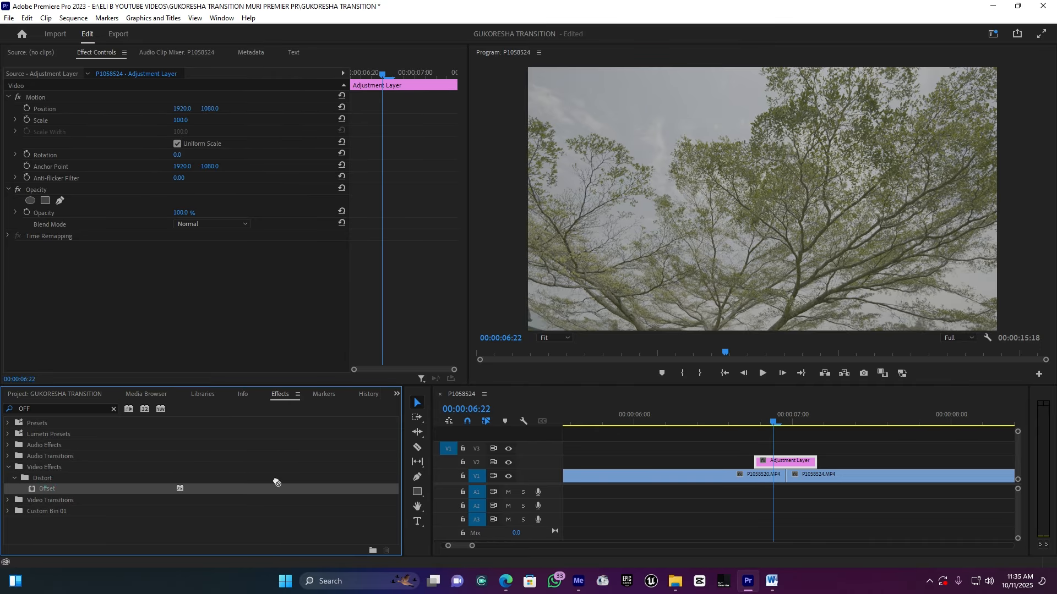
left_click_drag(44, 489, 776, 465)
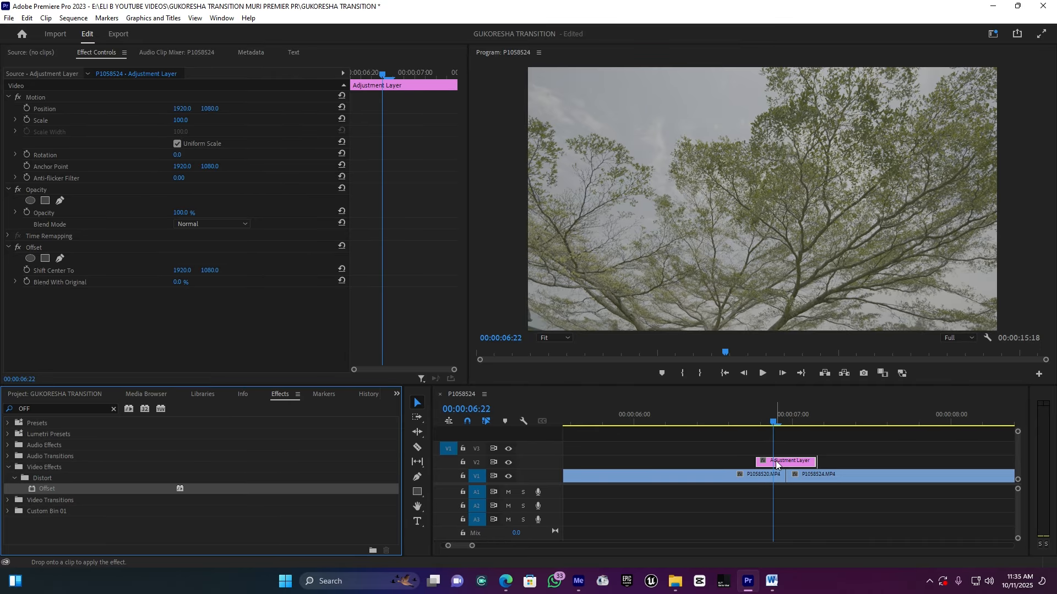
Find the Directional Blur video effect and apply it to the same adjustment layer.
double_click(41, 407)
type("DIS")
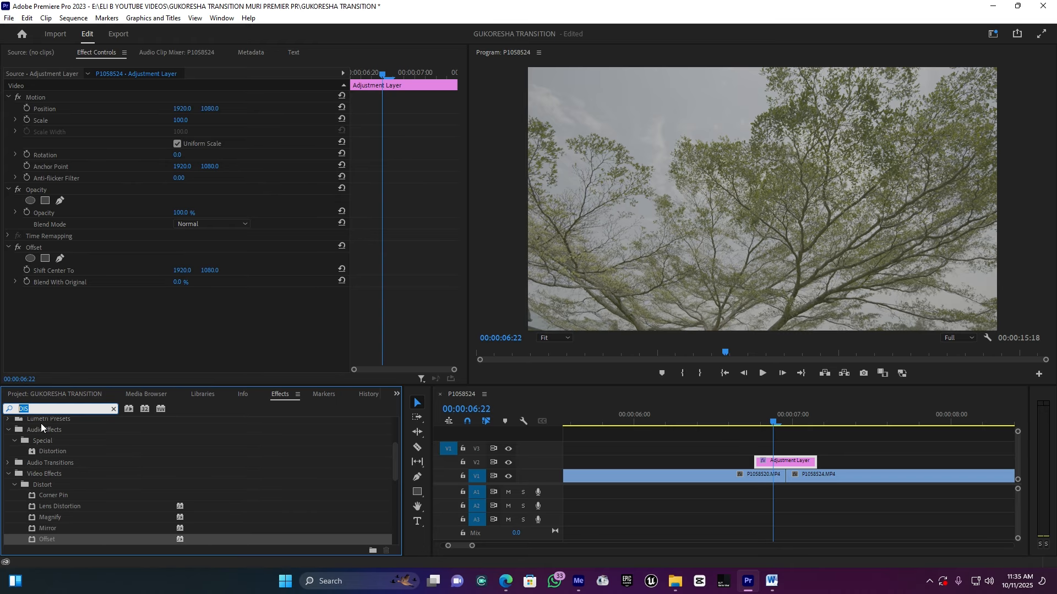
type("DIRE")
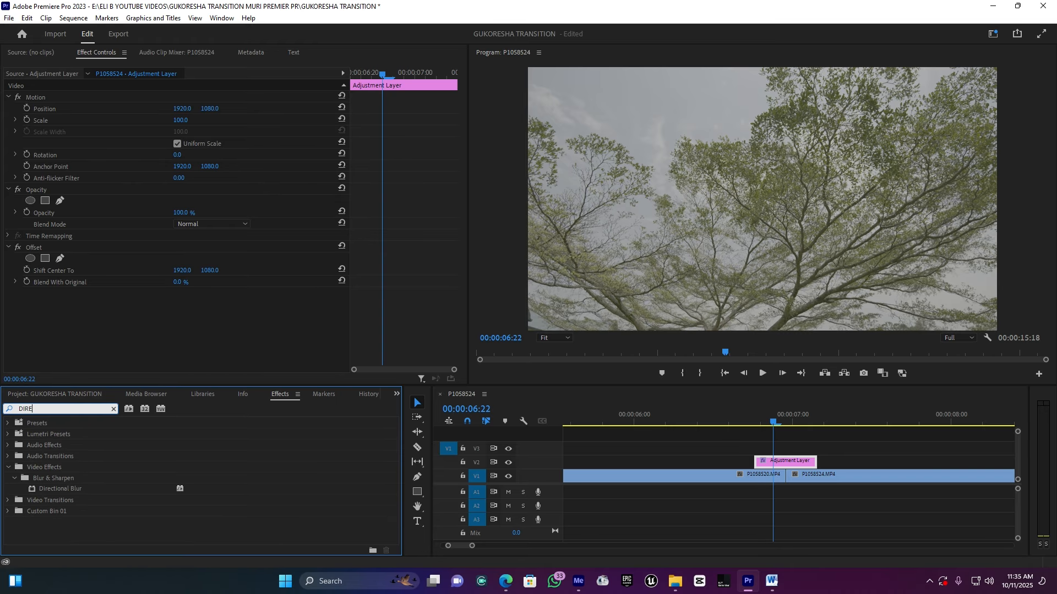
left_click_drag(60, 489, 787, 461)
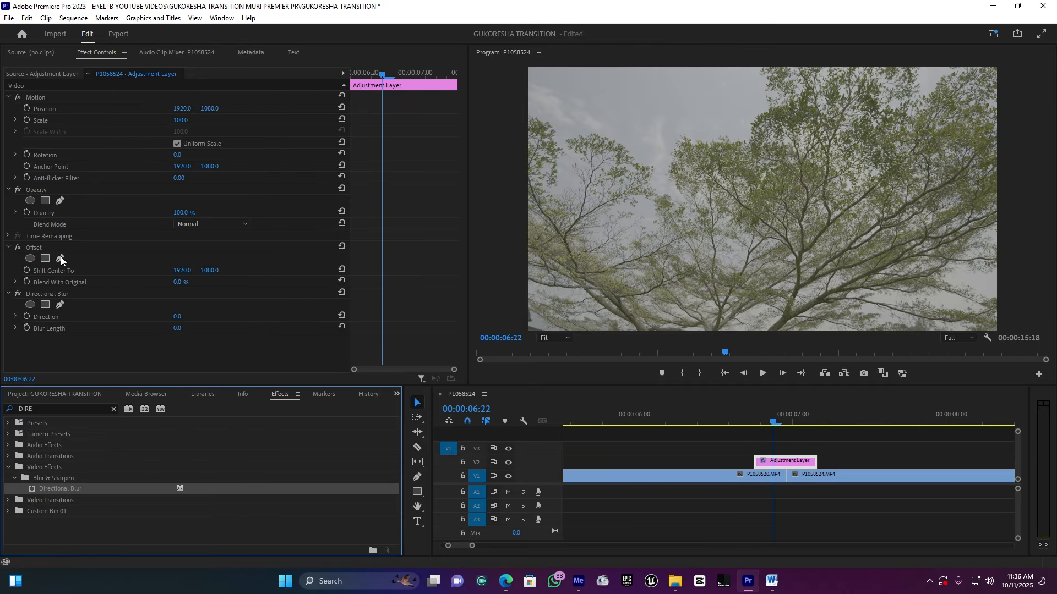
left_click(38, 248)
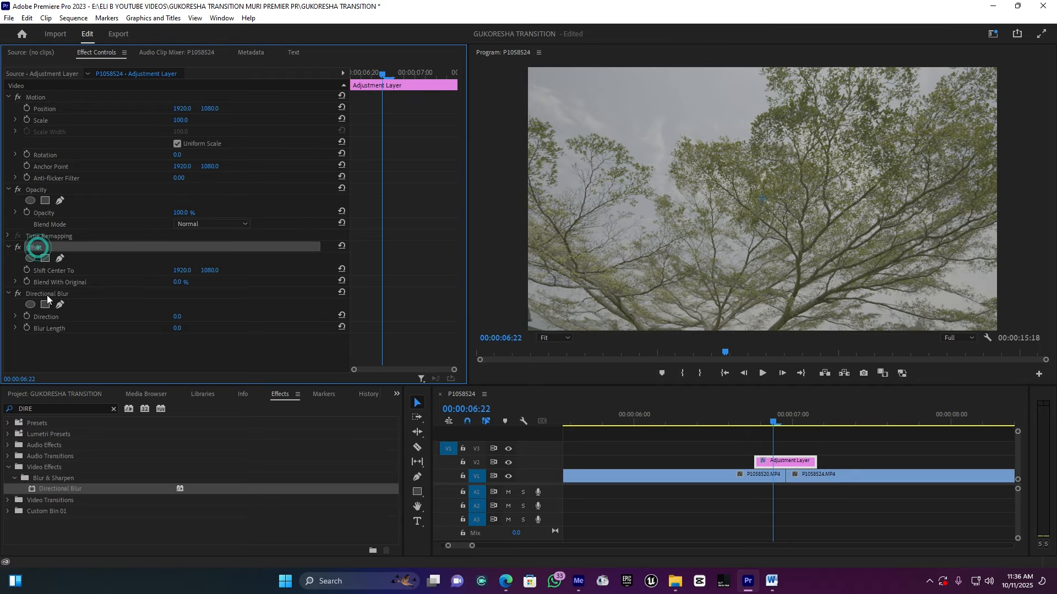
left_click(47, 295)
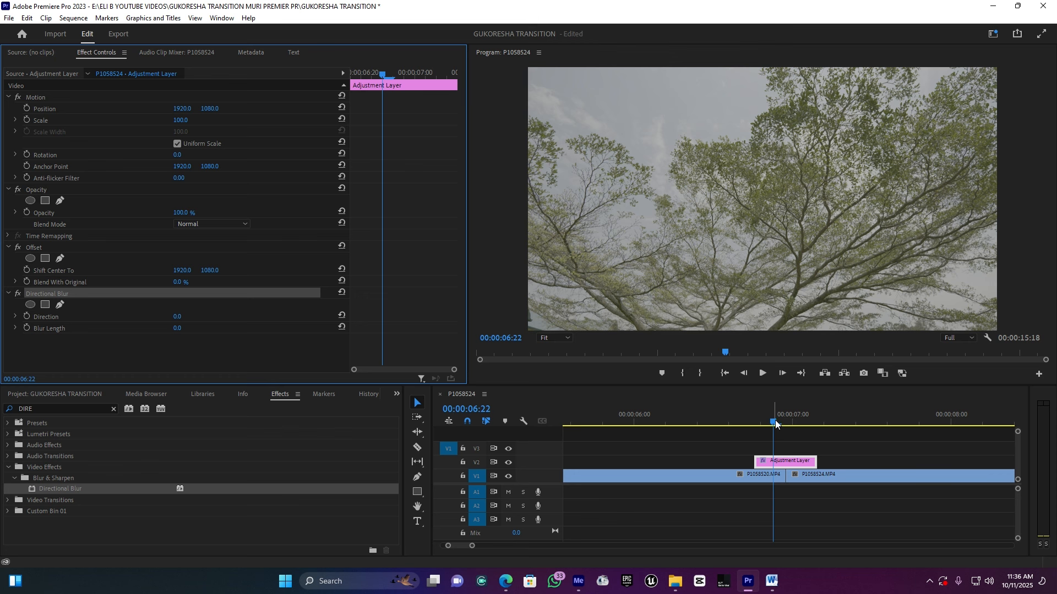
Add a Shift Center To keyframe for the Offset effect at the adjustment layer's start, 00:00:06:19.
left_click_drag(775, 421, 761, 423)
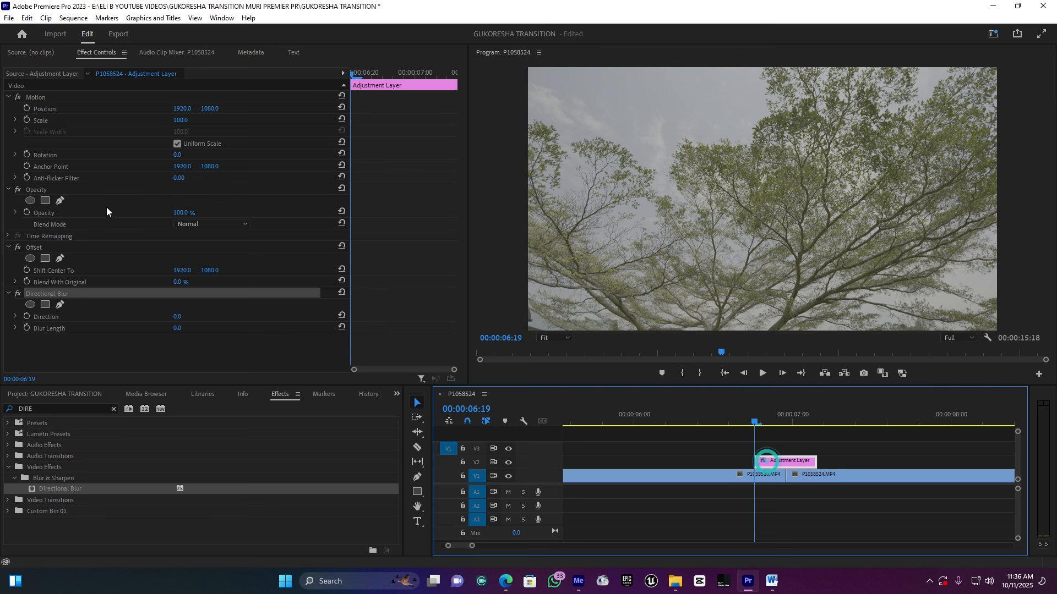
left_click(27, 271)
left_click(37, 246)
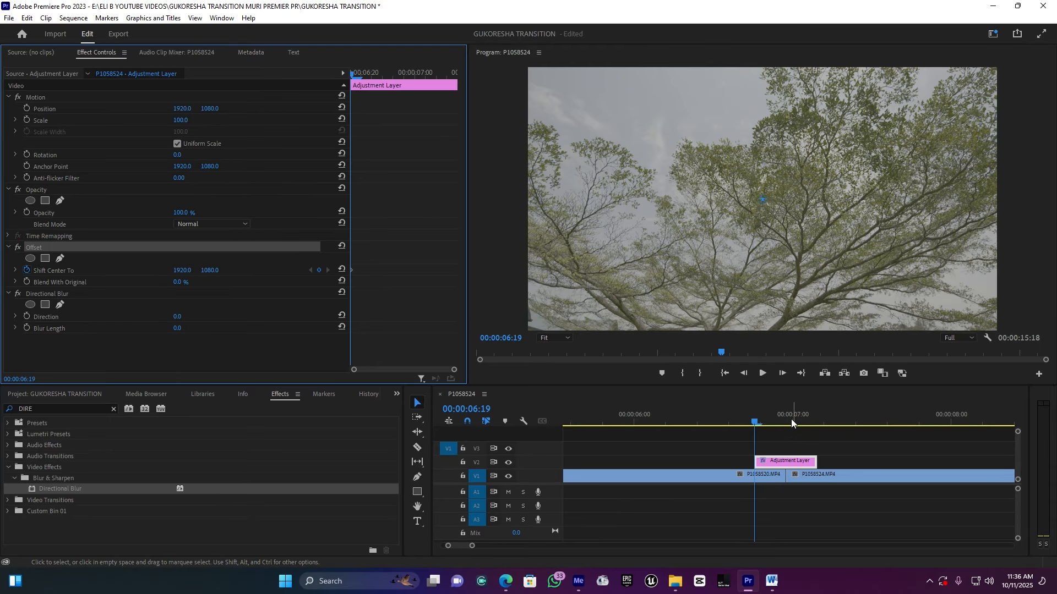
At 00:00:07:03, near the adjustment layer's end, keyframe the Offset effect's horizontal Shift Center To value at -1920.
left_click_drag(806, 421, 814, 424)
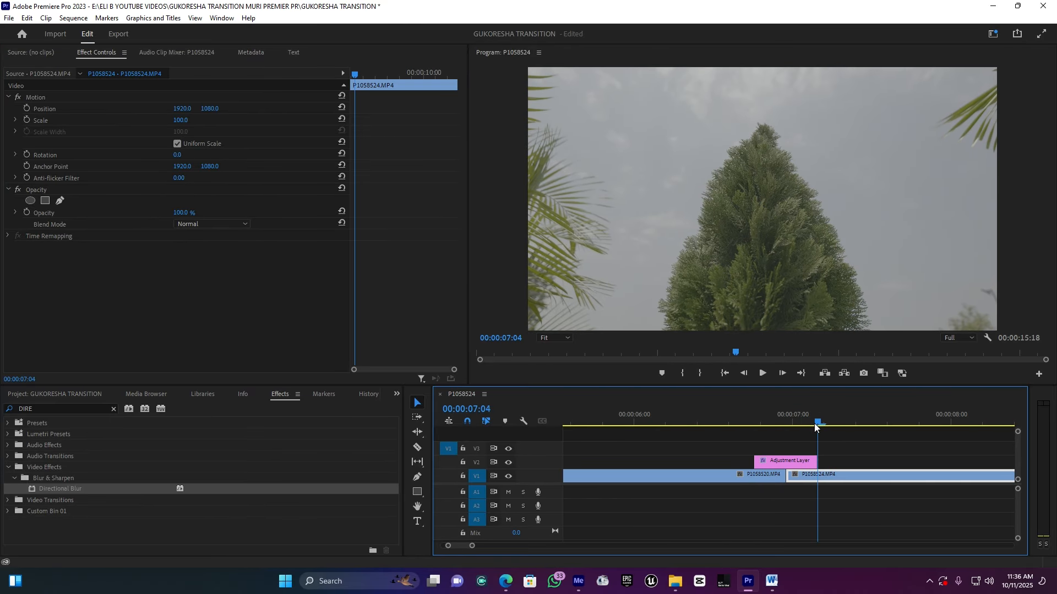
left_click(813, 422)
left_click(811, 462)
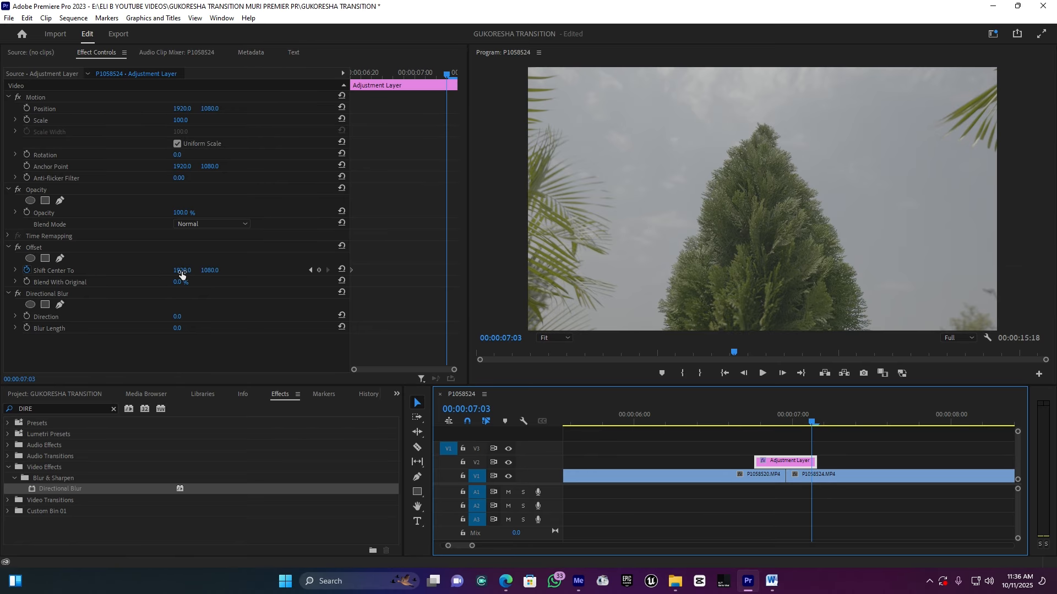
left_click_drag(181, 274, 71, 274)
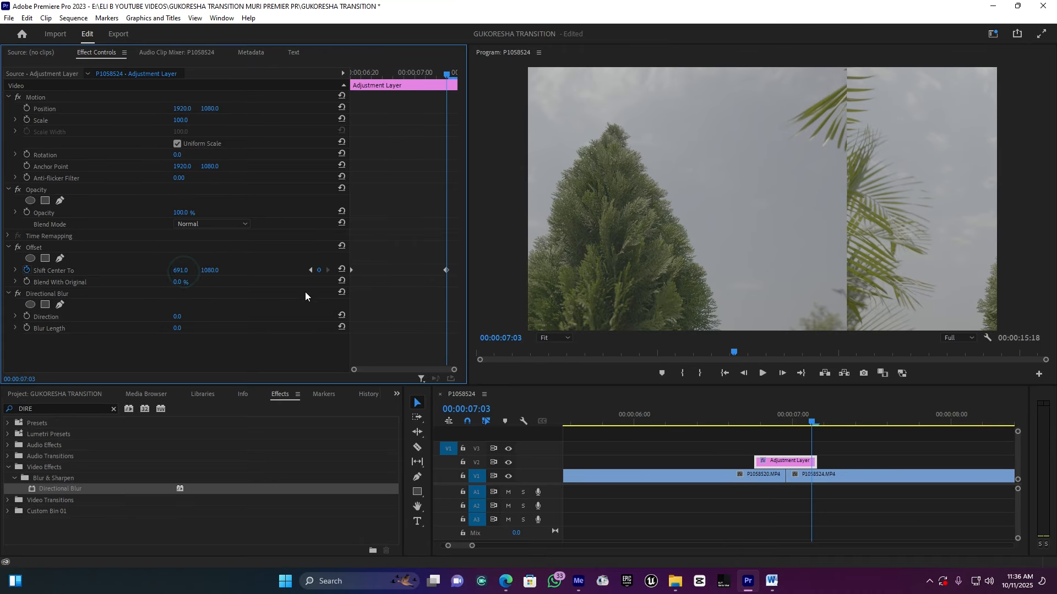
left_click_drag(181, 270, 308, 270)
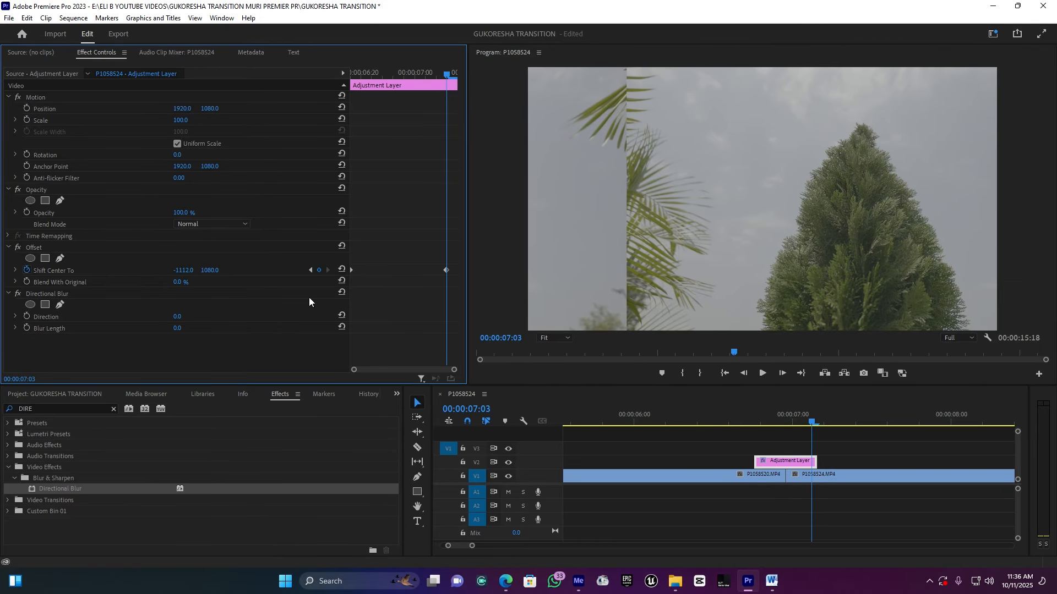
mouse_move(175, 269)
left_mouse_down()
mouse_move(50, 270)
mouse_move(185, 281)
left_mouse_up()
left_click(185, 271)
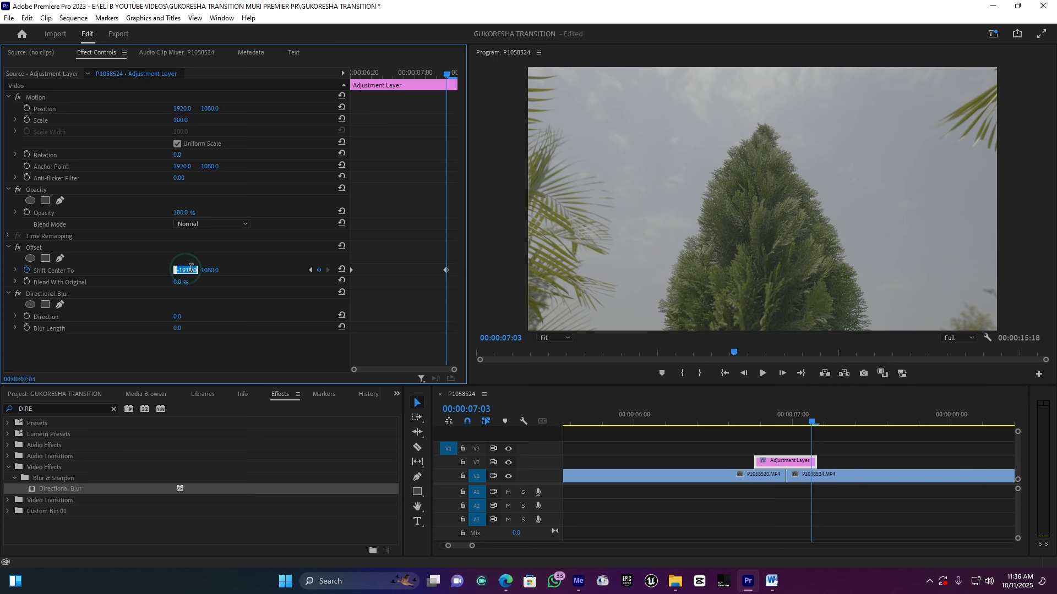
left_click(191, 270)
left_click(191, 270)
type("20")
key("Return")
Add a Blur Length keyframe for Directional Blur at the adjustment layer's start, 00:00:06:19.
left_click(49, 294)
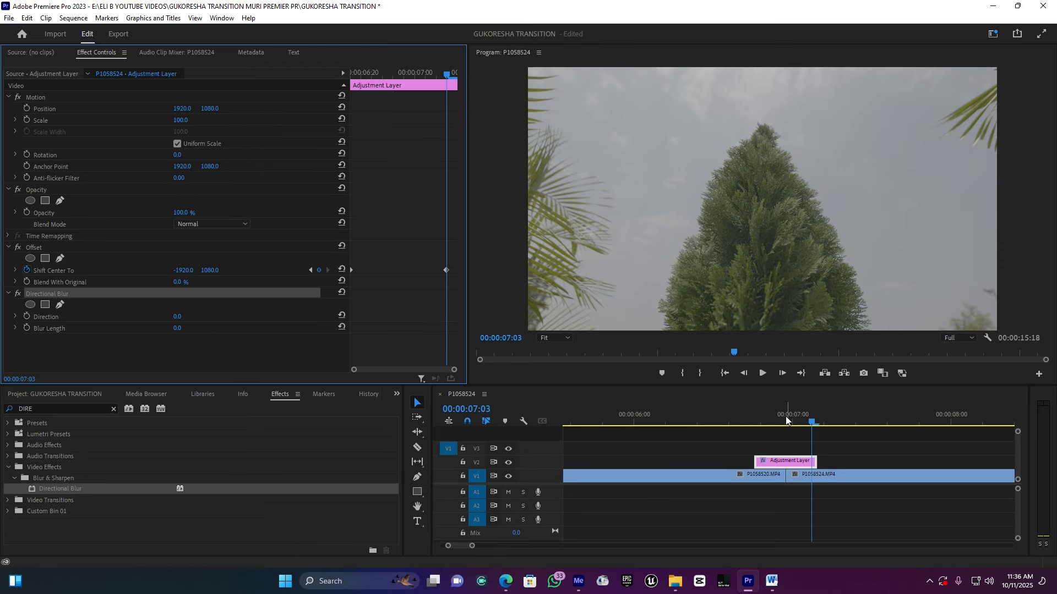
left_click_drag(785, 416, 757, 413)
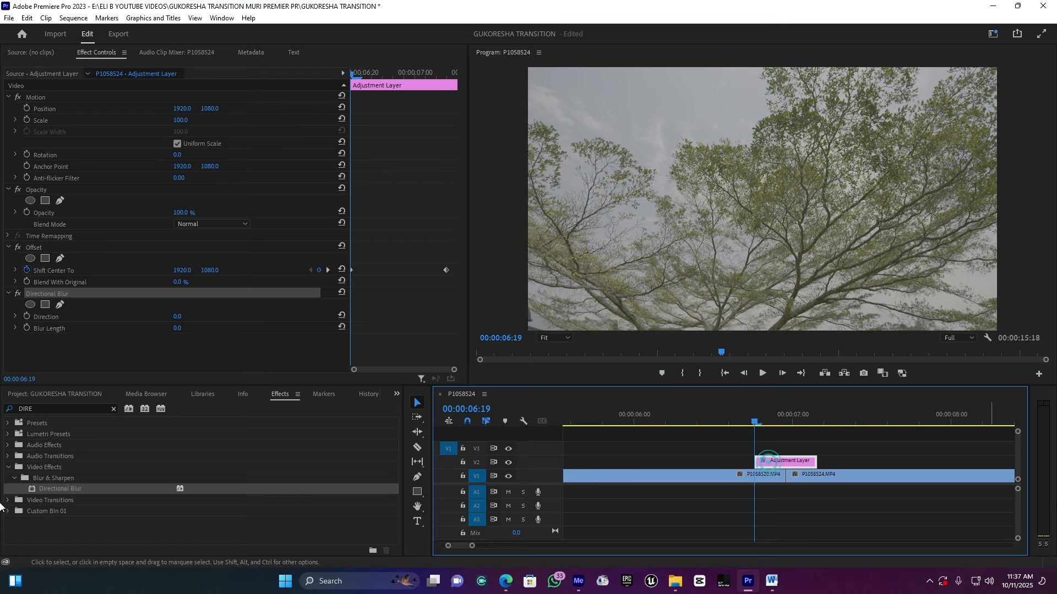
left_click(27, 329)
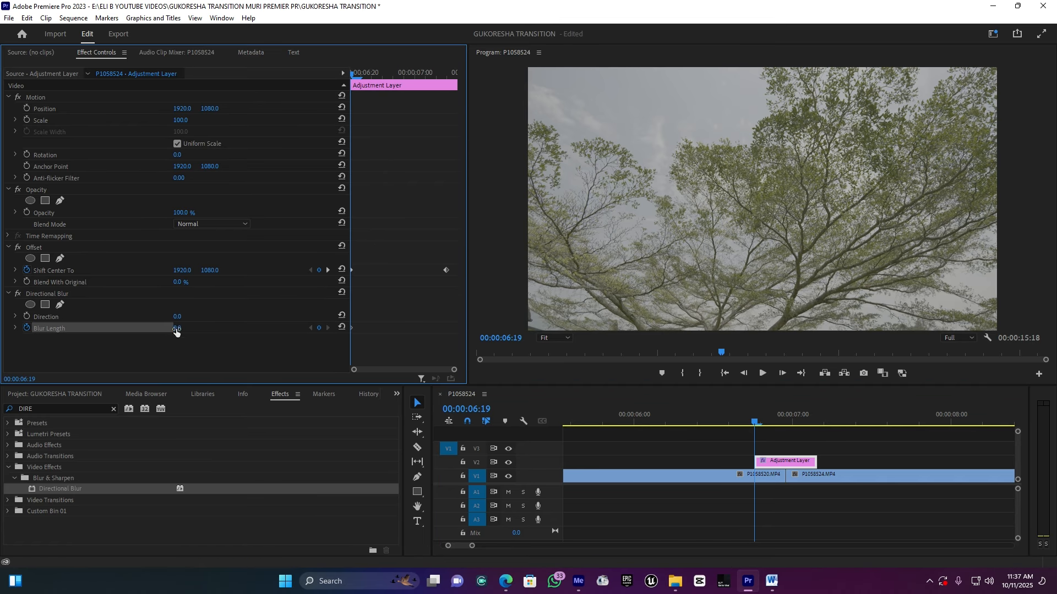
Keyframe the Directional Blur's Blur Length at 180 on the clip cut, 00:00:06:24, and set its Direction to 90°.
left_click(785, 421)
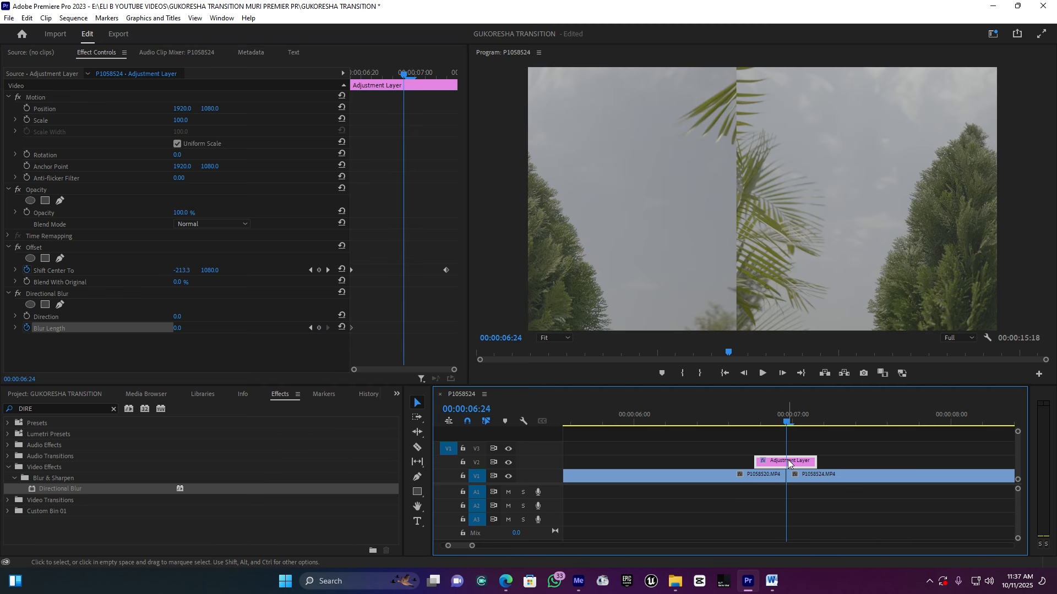
left_click(178, 328)
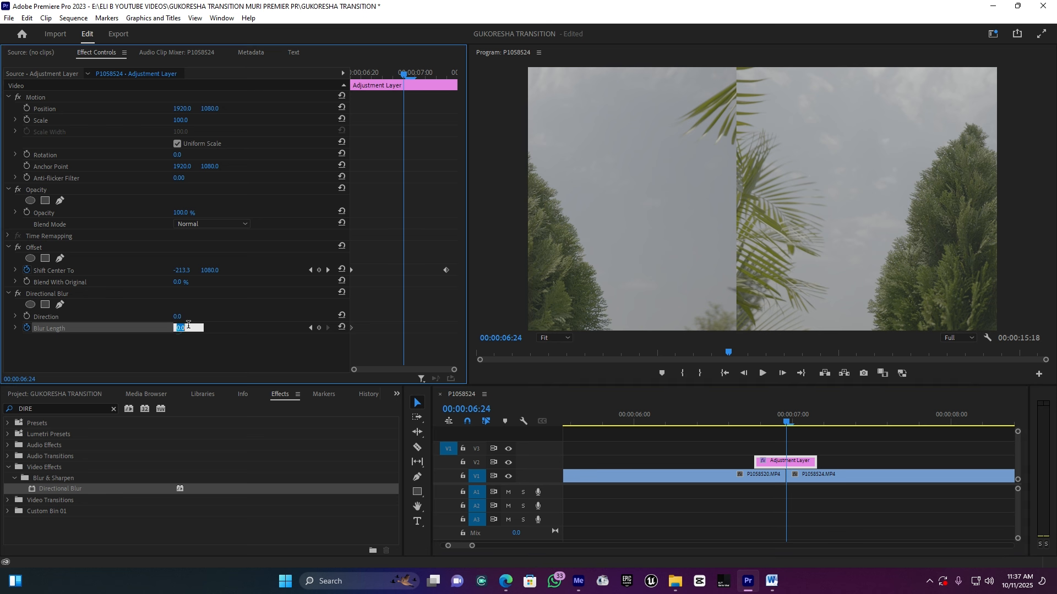
type("180")
left_click(244, 332)
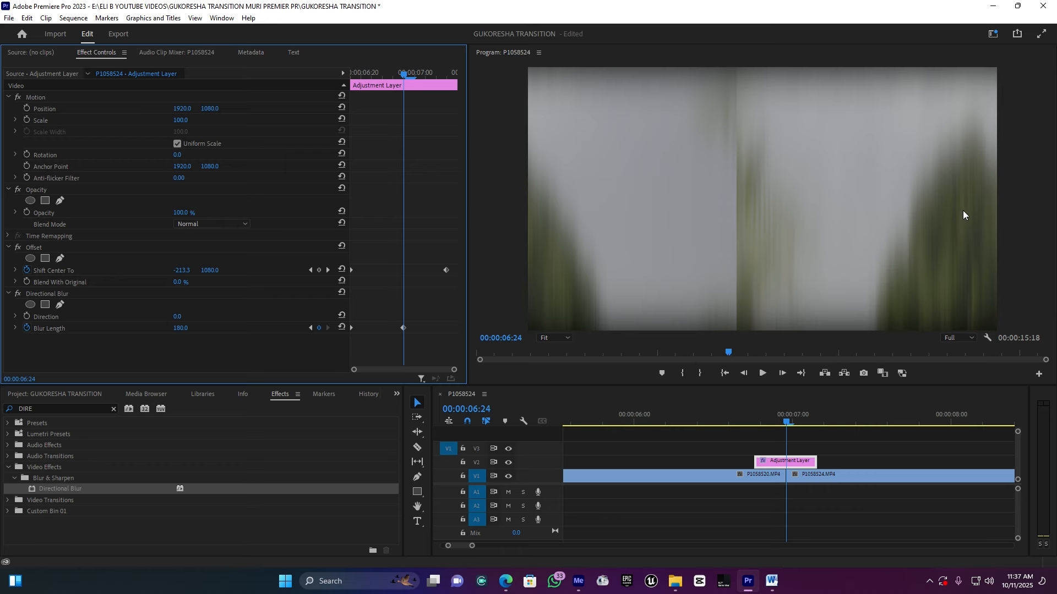
left_click(185, 314)
key("Return")
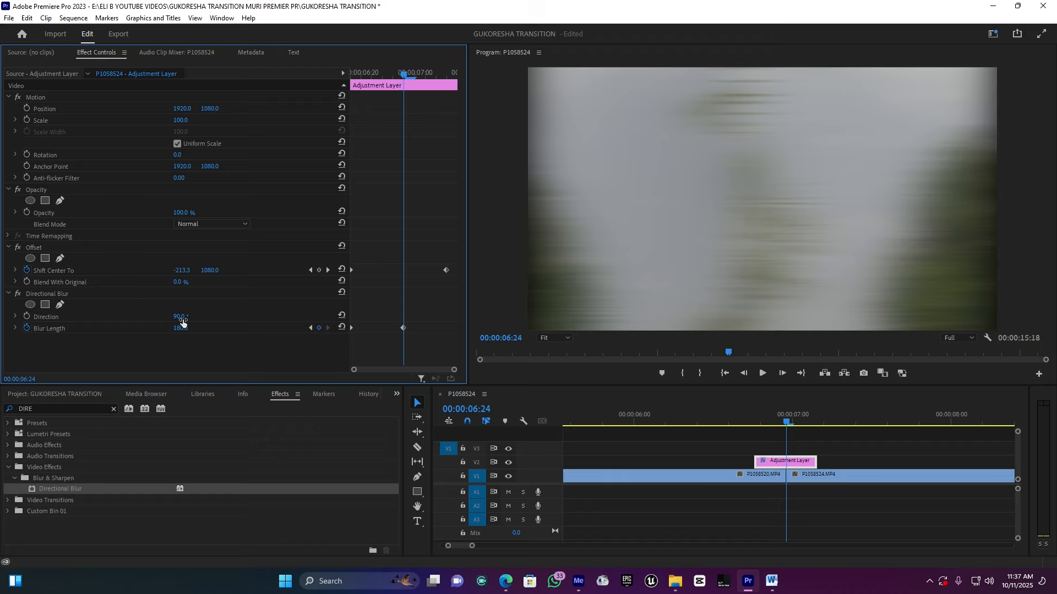
Keyframe the Directional Blur's Blur Length at 0 at 00:00:07:03, aligned with the last Shift Center To keyframe.
left_click_drag(211, 270, 309, 270)
left_click_drag(427, 81, 455, 81)
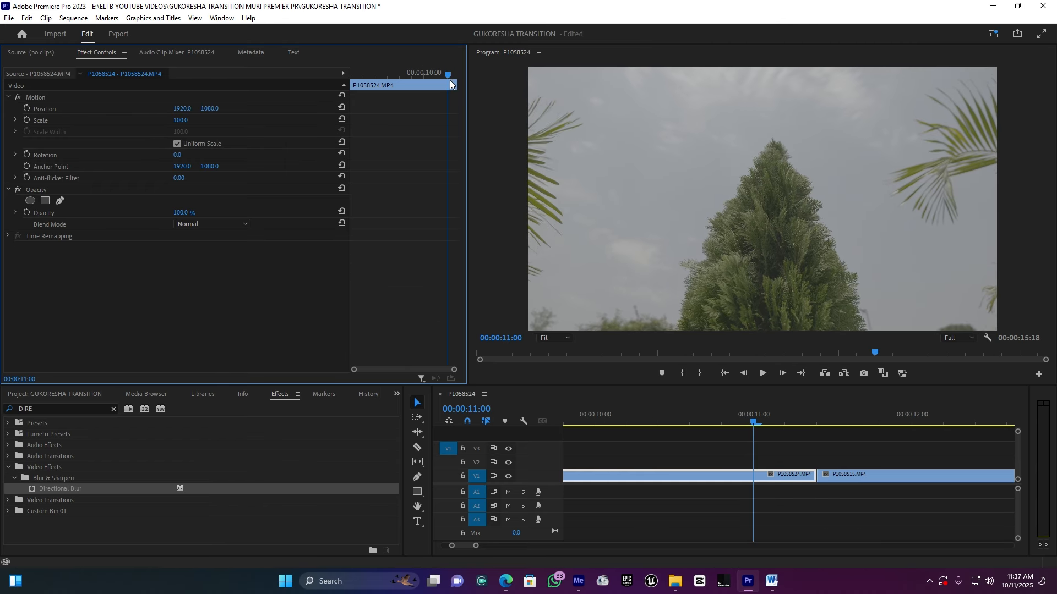
mouse_move(476, 546)
left_mouse_down()
mouse_move(570, 551)
mouse_move(487, 542)
left_mouse_up()
left_click(678, 422)
left_click(801, 422)
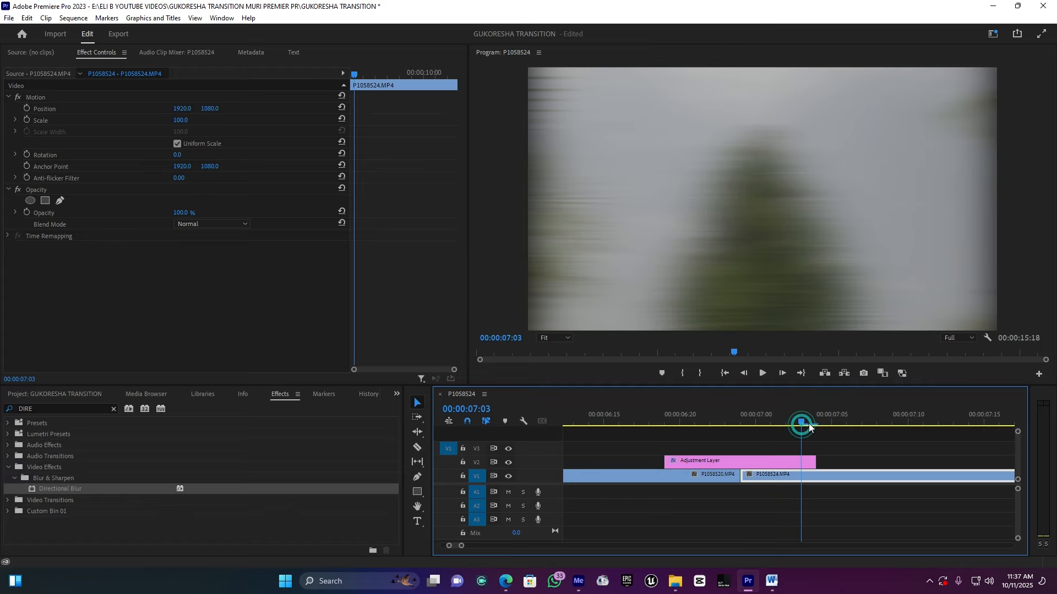
left_click(789, 464)
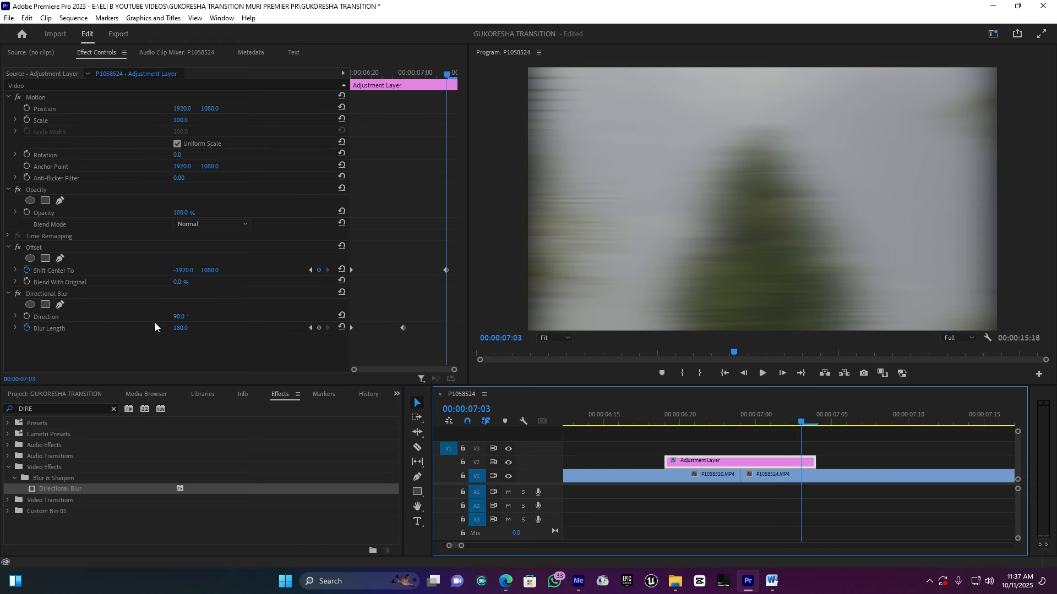
left_click(180, 328)
type("0")
key("Return")
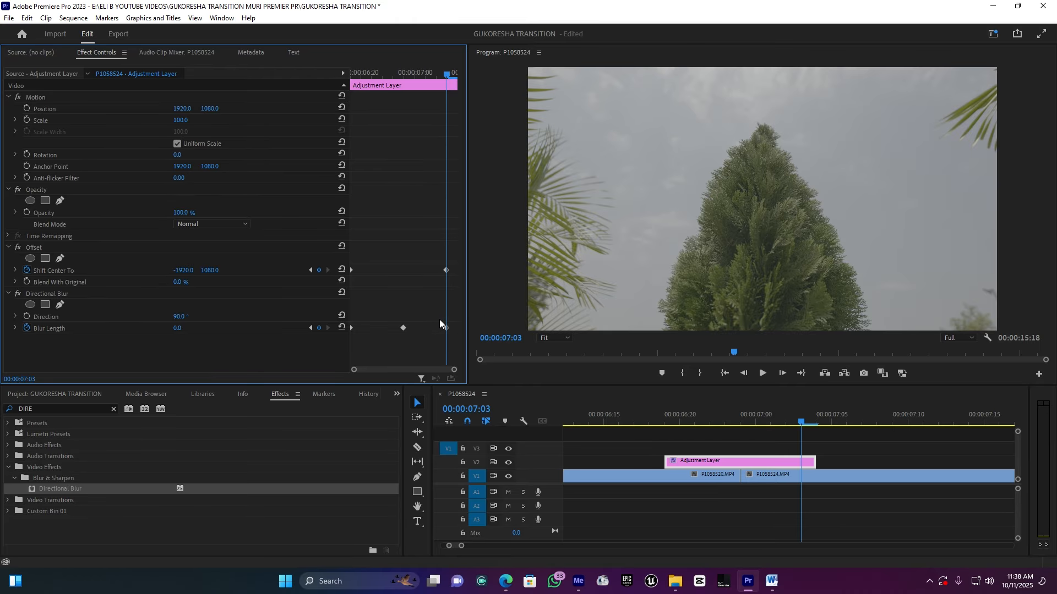
Play the sequence from 00:00:06:15 across the adjustment layer to preview the sliding blur transition.
left_click(606, 419)
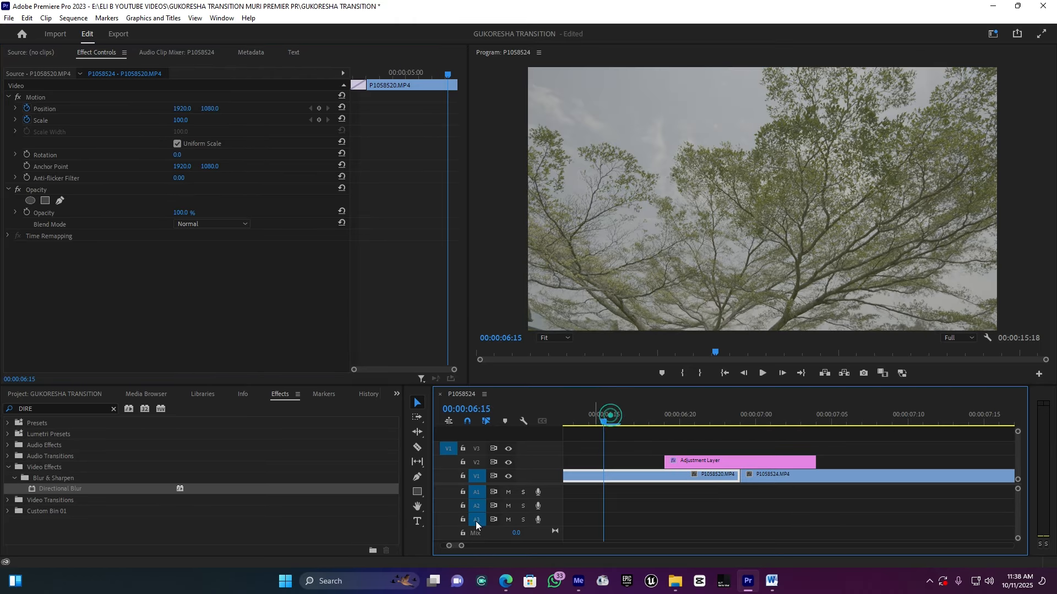
left_click_drag(462, 546, 469, 548)
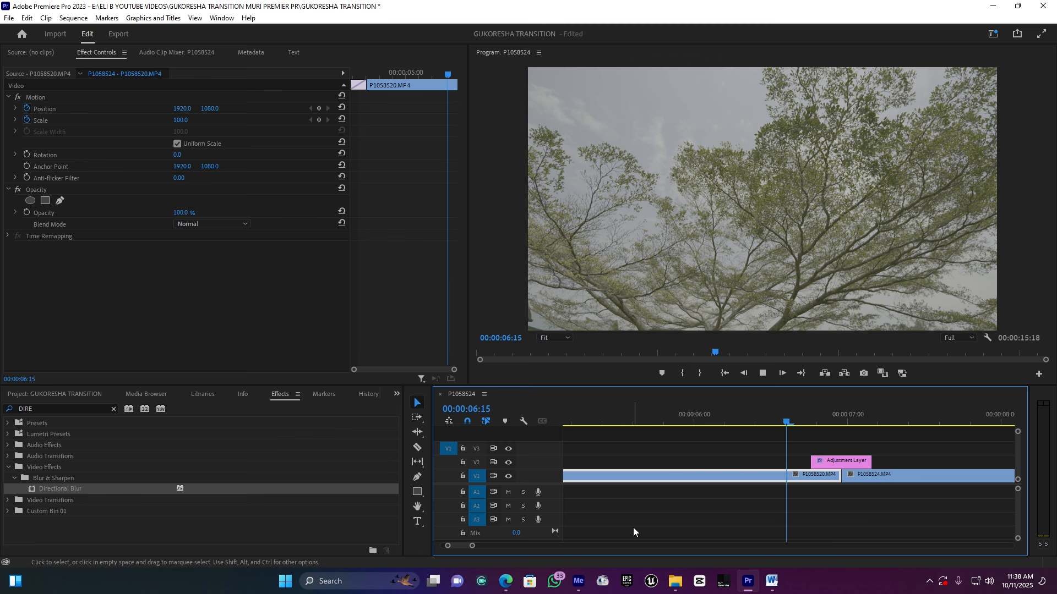
key("space")
left_click(786, 416)
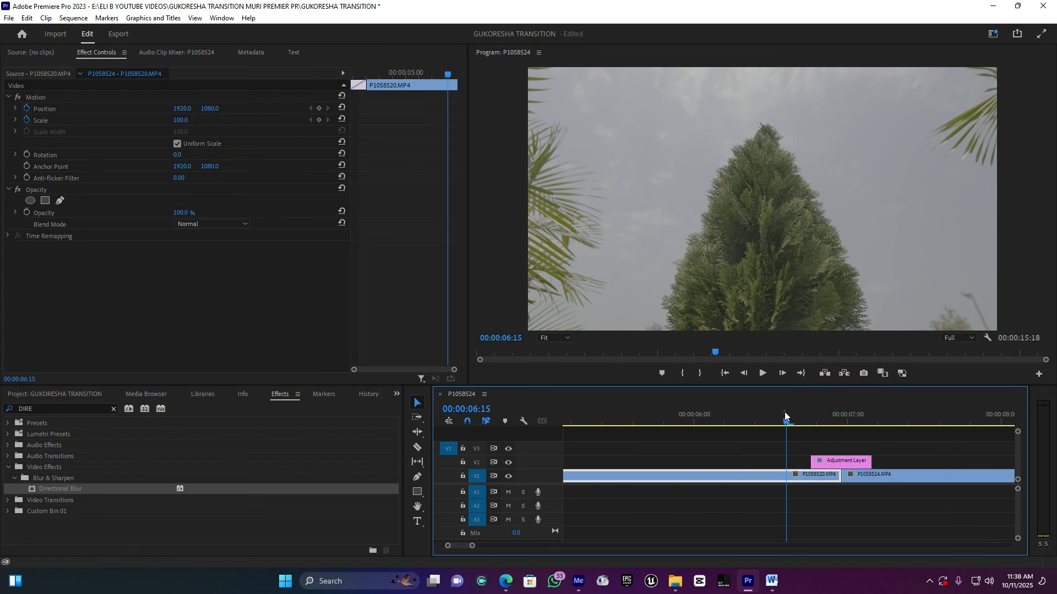
key("space")
Apply Ease Out temporal interpolation to all Offset and Directional Blur keyframes on the adjustment layer.
left_click(837, 419)
left_click(840, 461)
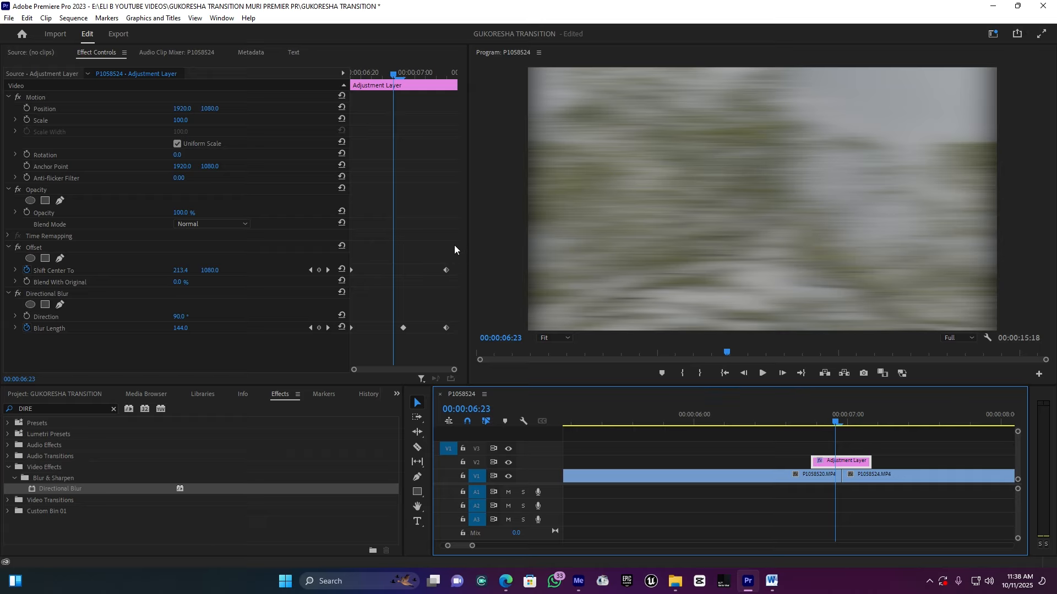
left_click_drag(454, 242, 329, 357)
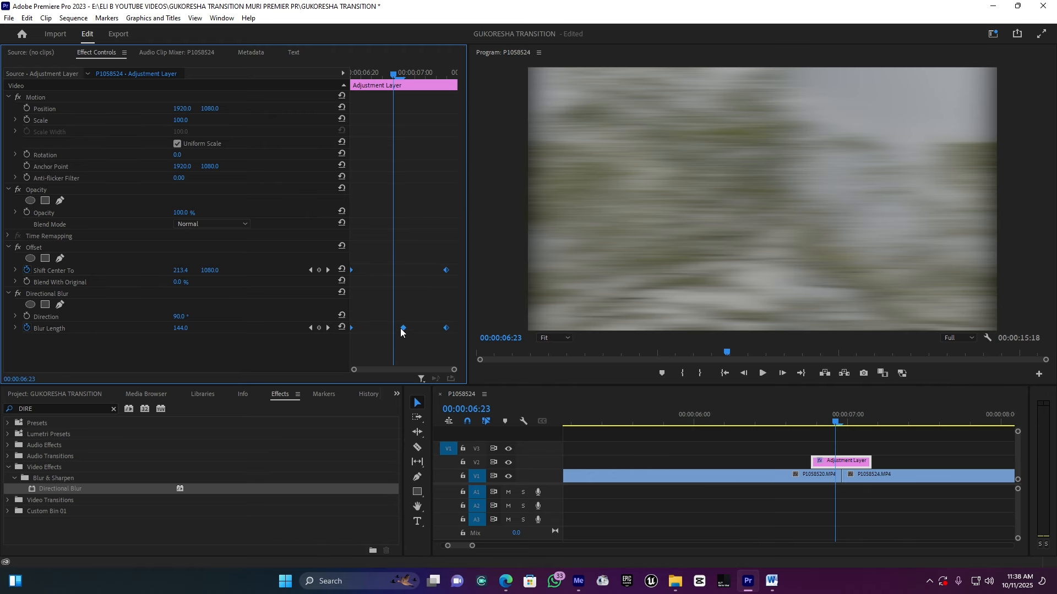
right_click(402, 328)
mouse_move(494, 427)
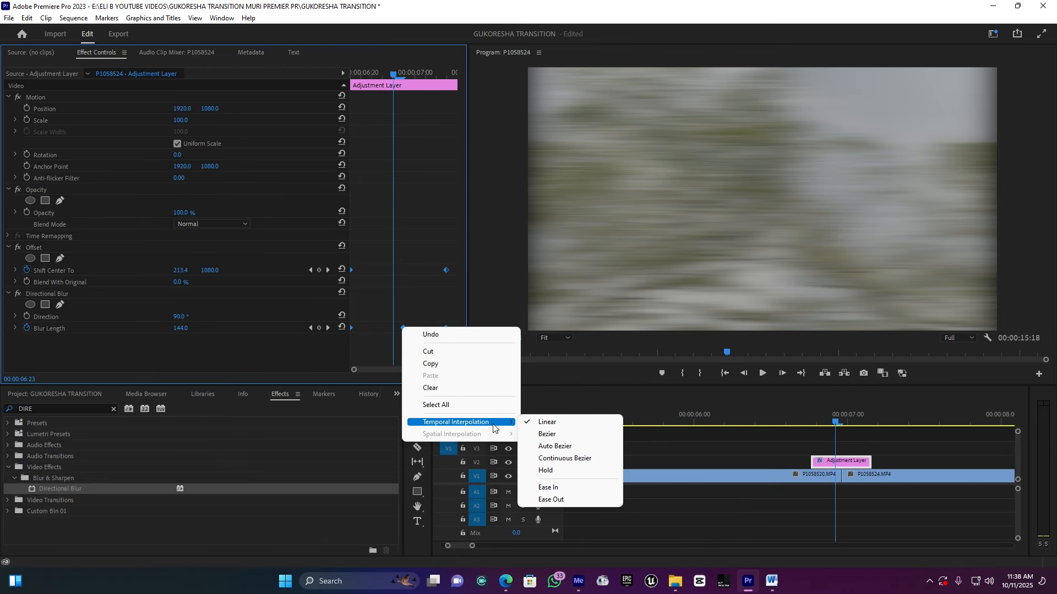
left_click(550, 500)
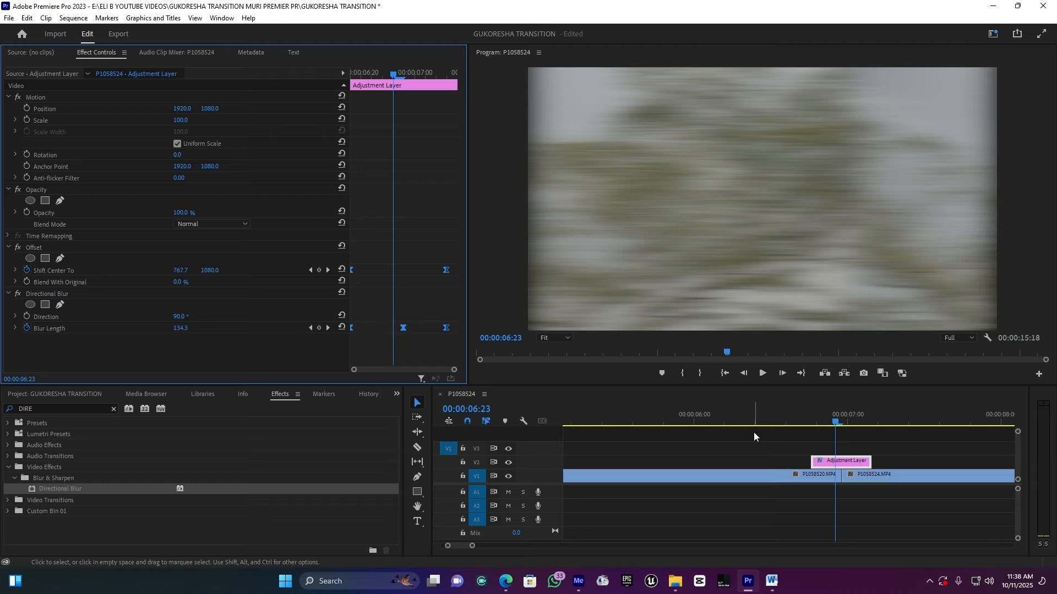
Reshape the Offset effect's Shift Center To velocity curve by pulling the last keyframe's handle toward the middle.
left_click(420, 304)
left_click_drag(452, 249, 318, 283)
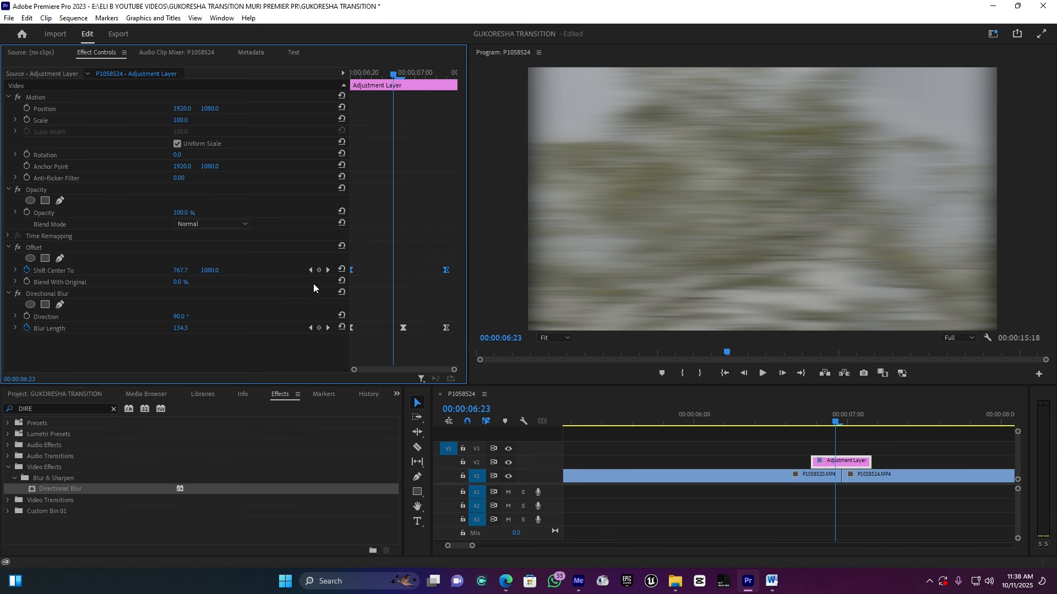
left_click(16, 270)
left_click_drag(439, 286, 372, 306)
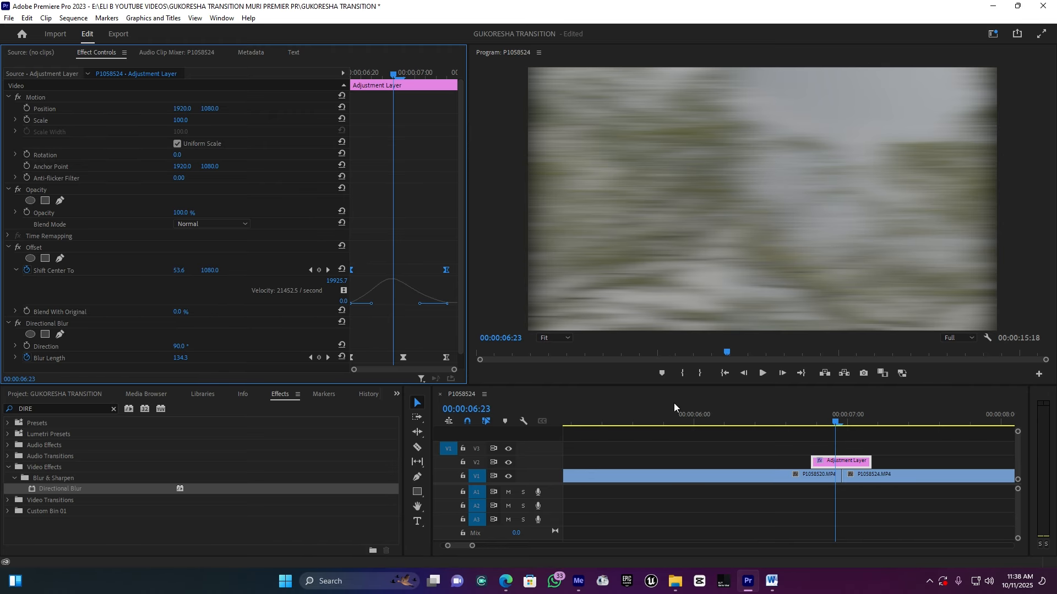
Play back the eased transition from just before the adjustment layer, repeating the preview a second time.
left_click(784, 423)
key("space")
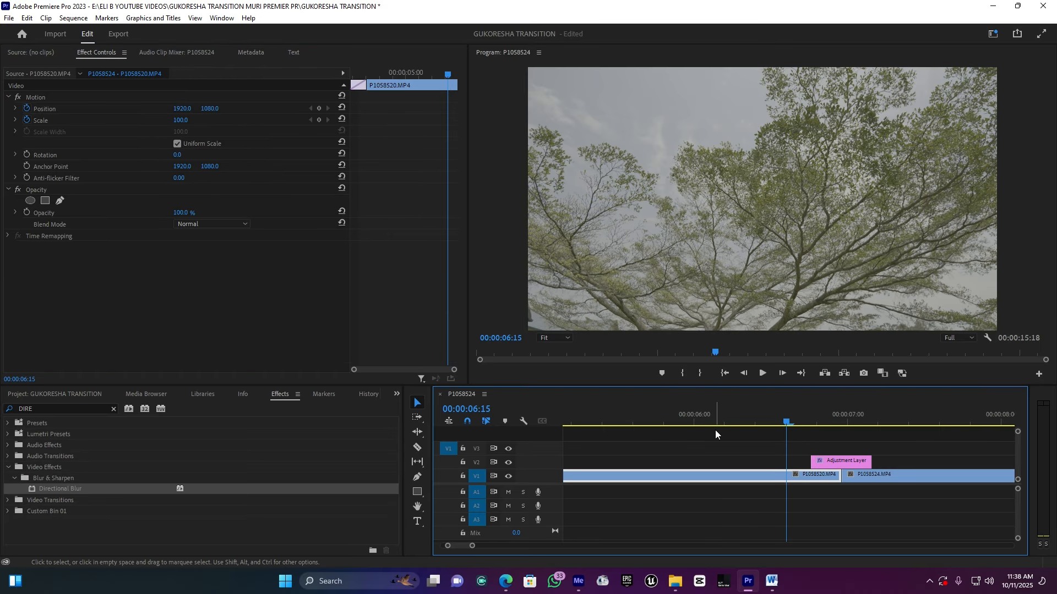
key("space")
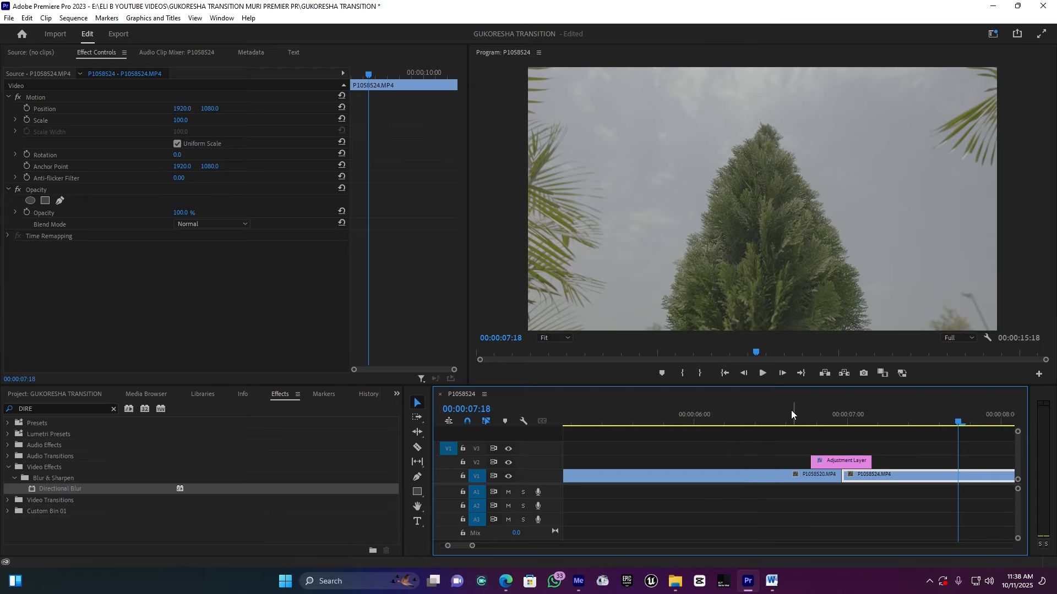
left_click(780, 422)
key("space")
key("space")
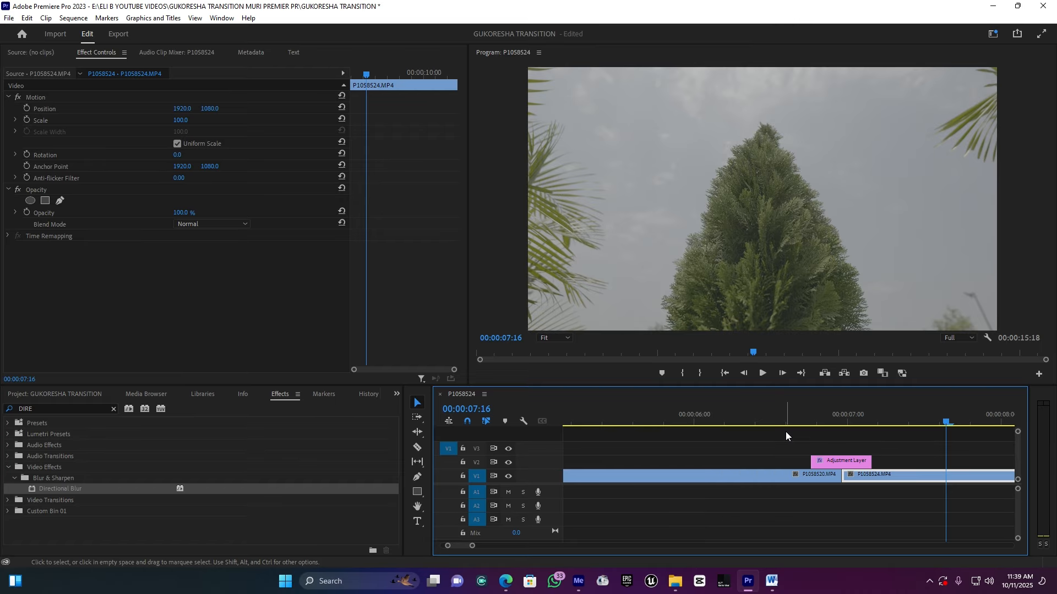
Save the adjustment layer's Offset and Directional Blur effects together as a preset named MY MOTION BLUR.
left_click(842, 465)
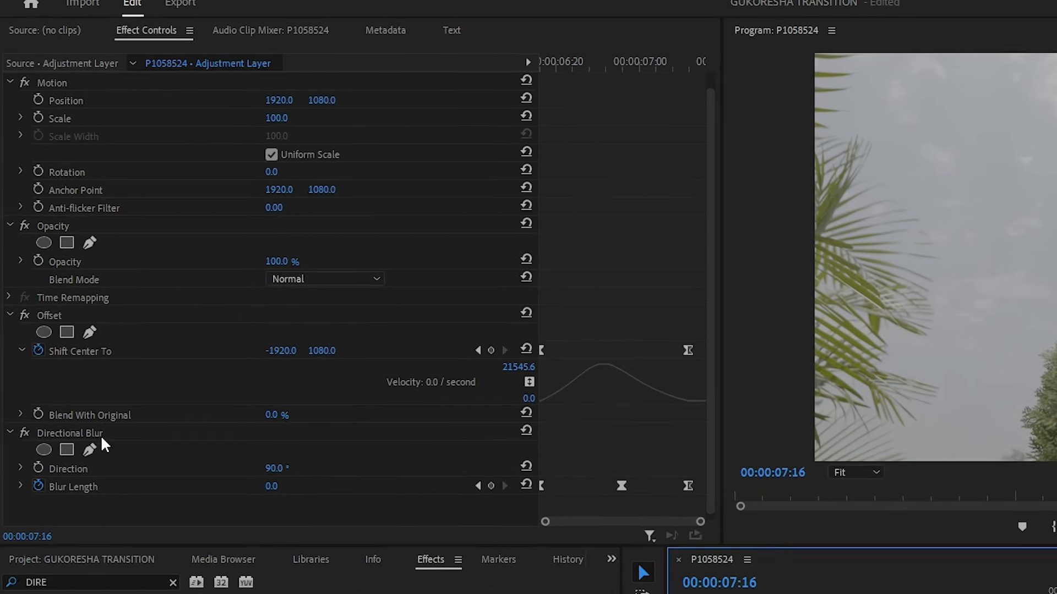
left_click(12, 475)
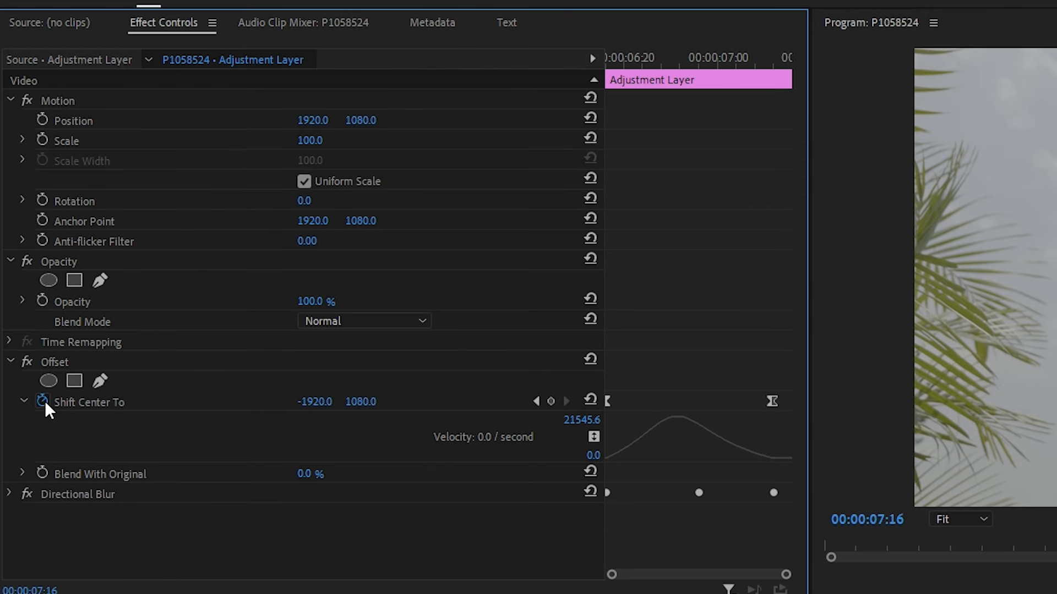
left_click(10, 362)
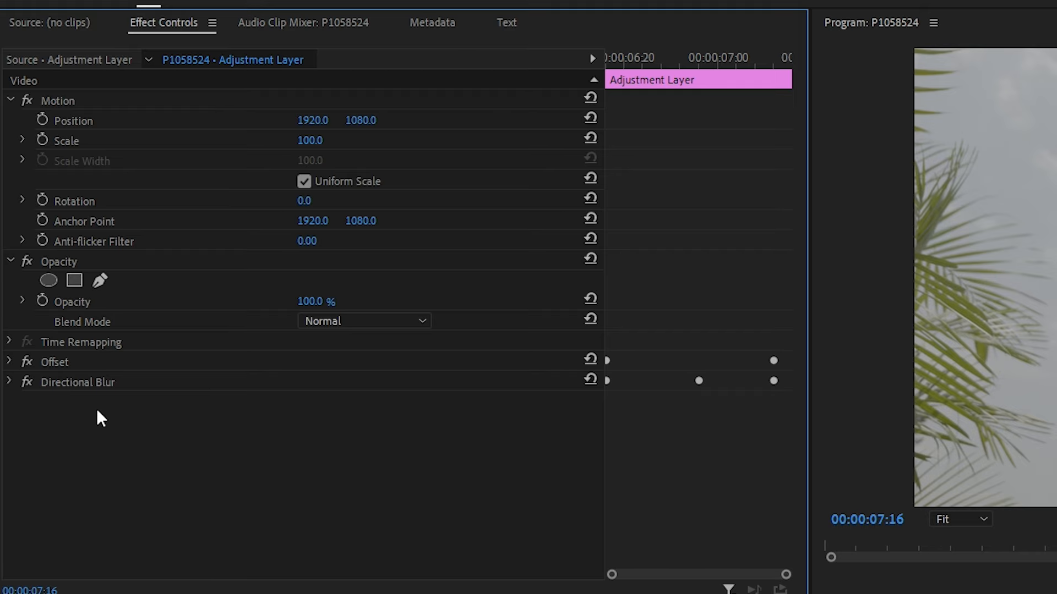
left_click(63, 361)
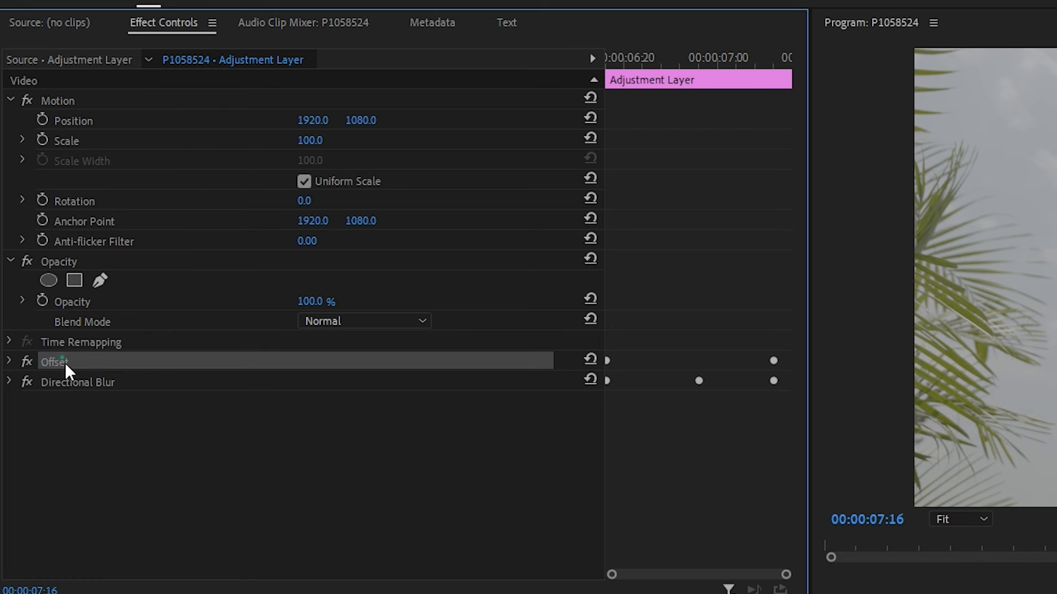
left_click(67, 380, "ctrl")
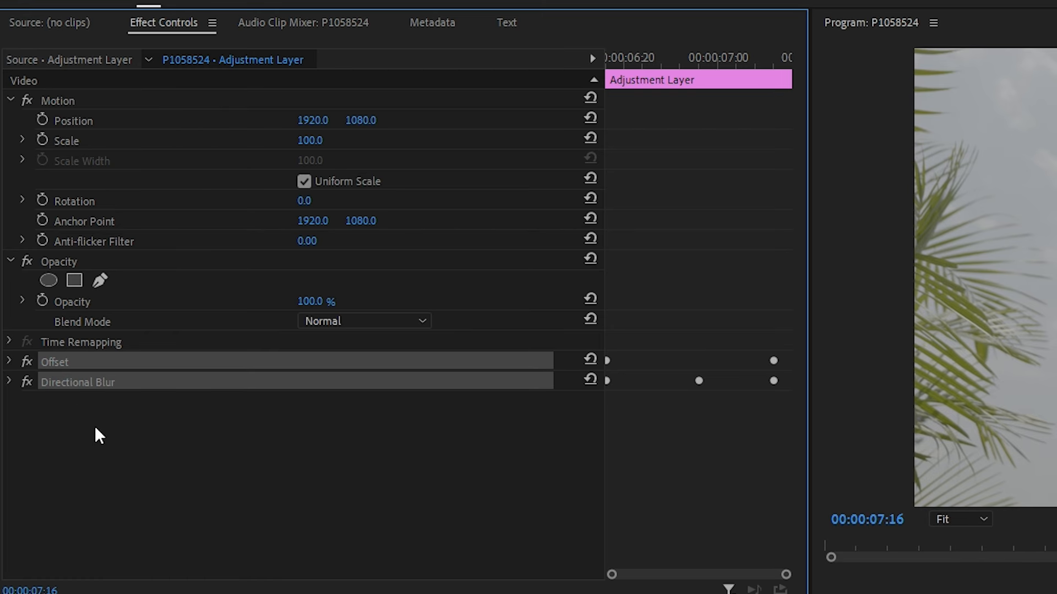
right_click(87, 380)
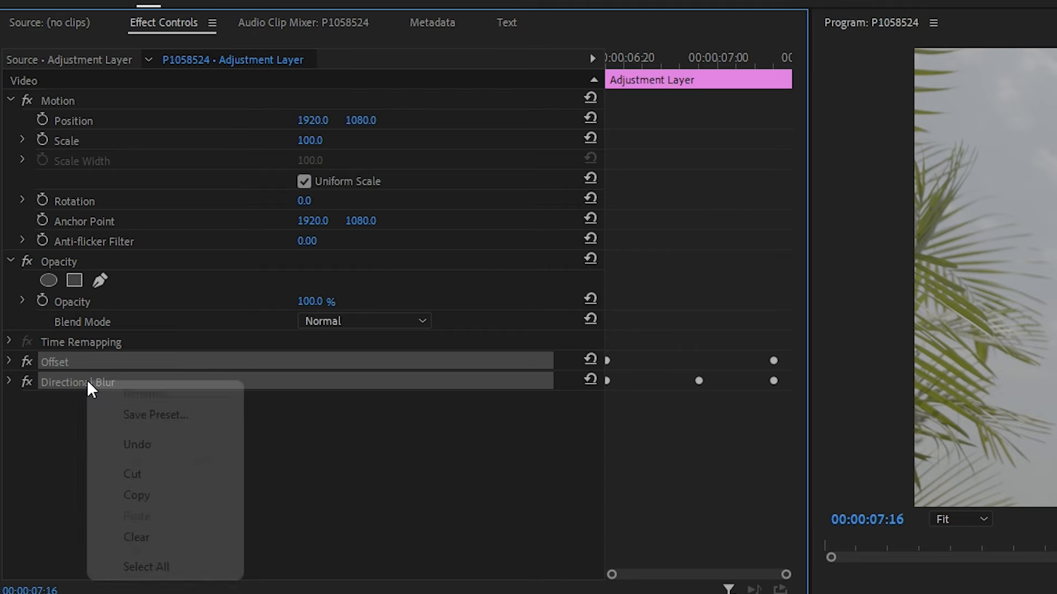
left_click(165, 414)
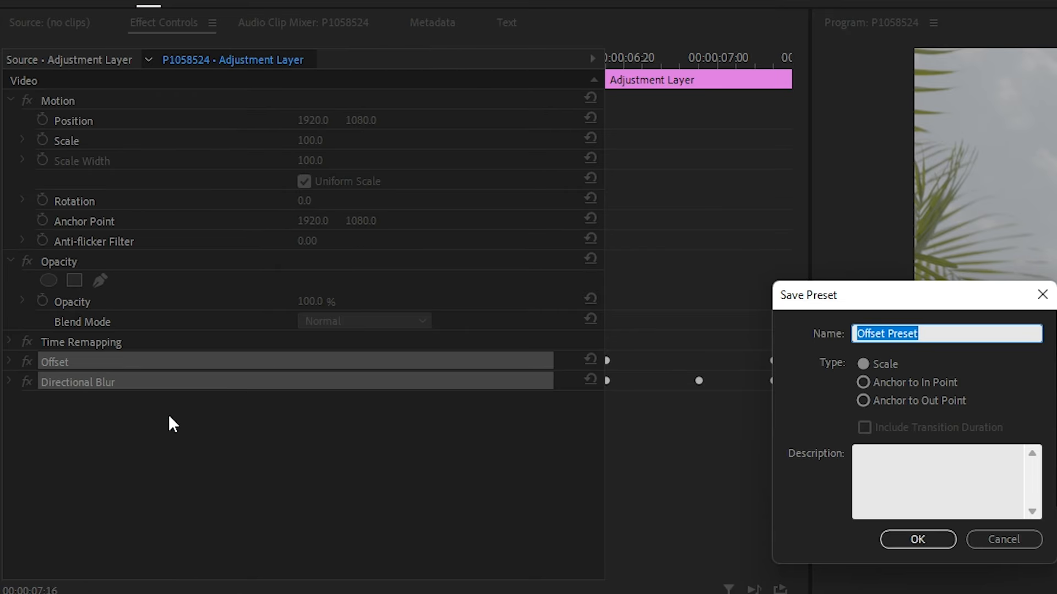
type("MY")
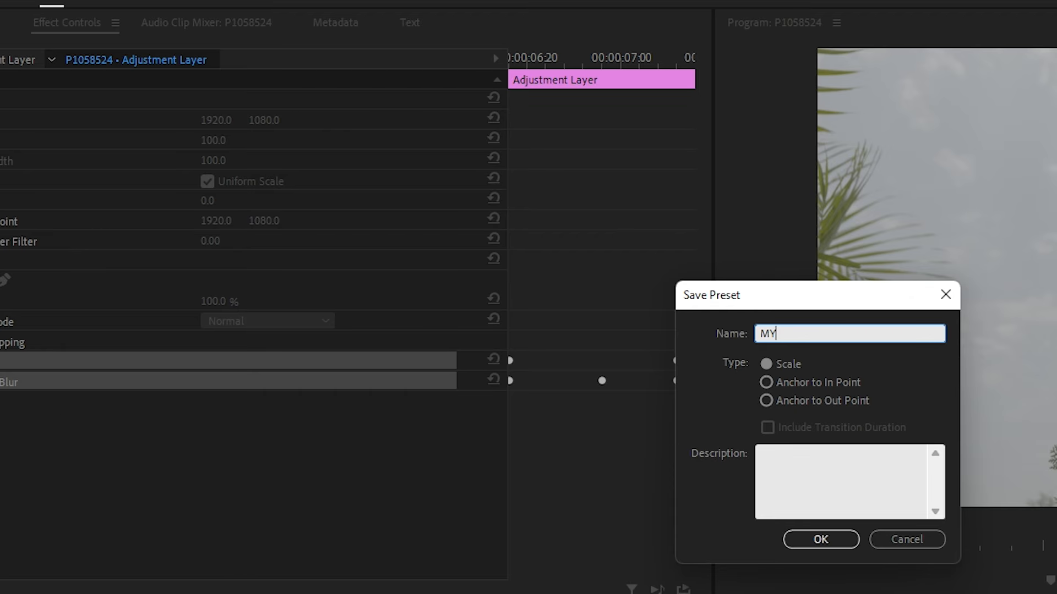
type(" M")
type("OTION BLUR")
left_click(820, 540)
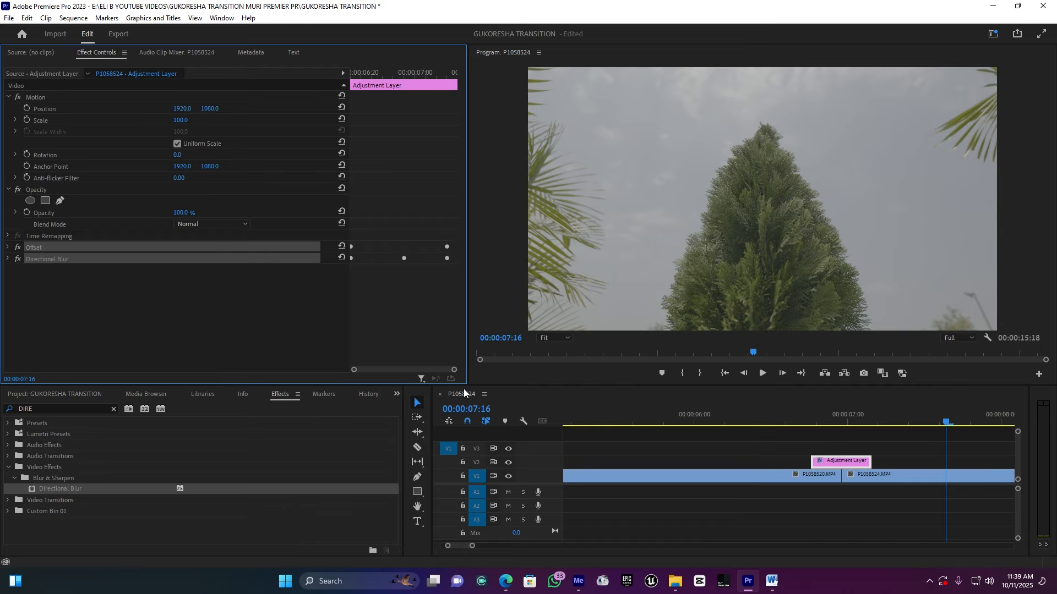
Clear the effects search and expand the Presets folder to locate the MY MOTION BLUR preset.
left_click_drag(473, 548, 494, 549)
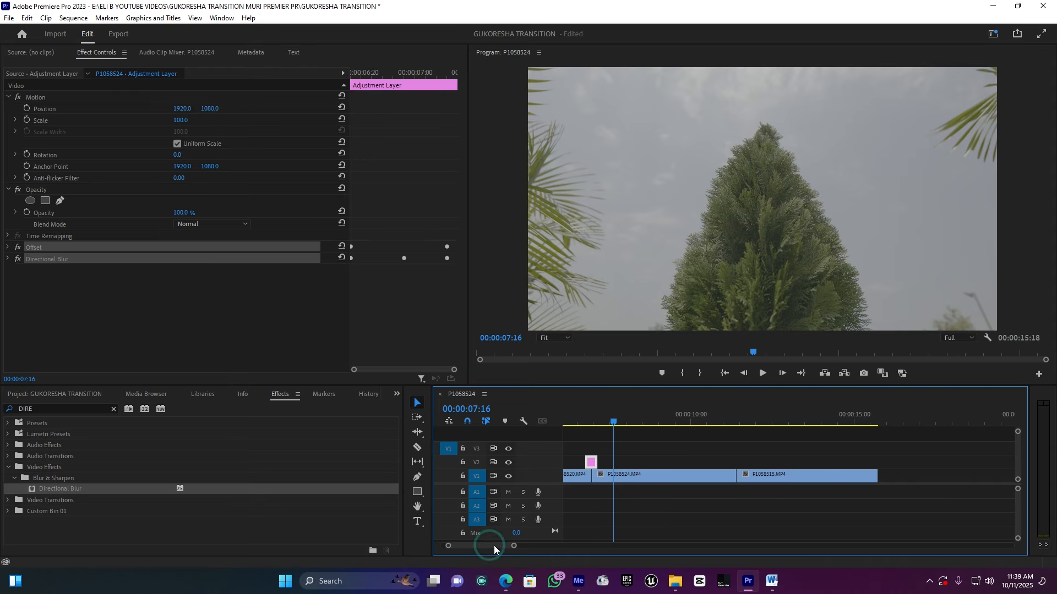
left_click(112, 409)
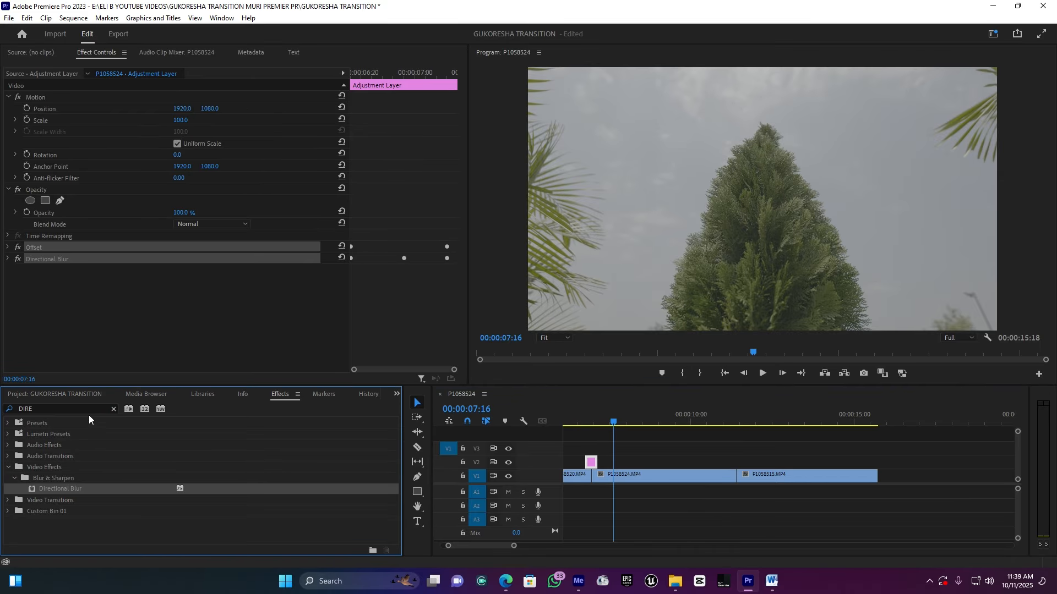
left_click(113, 410)
left_click(8, 423)
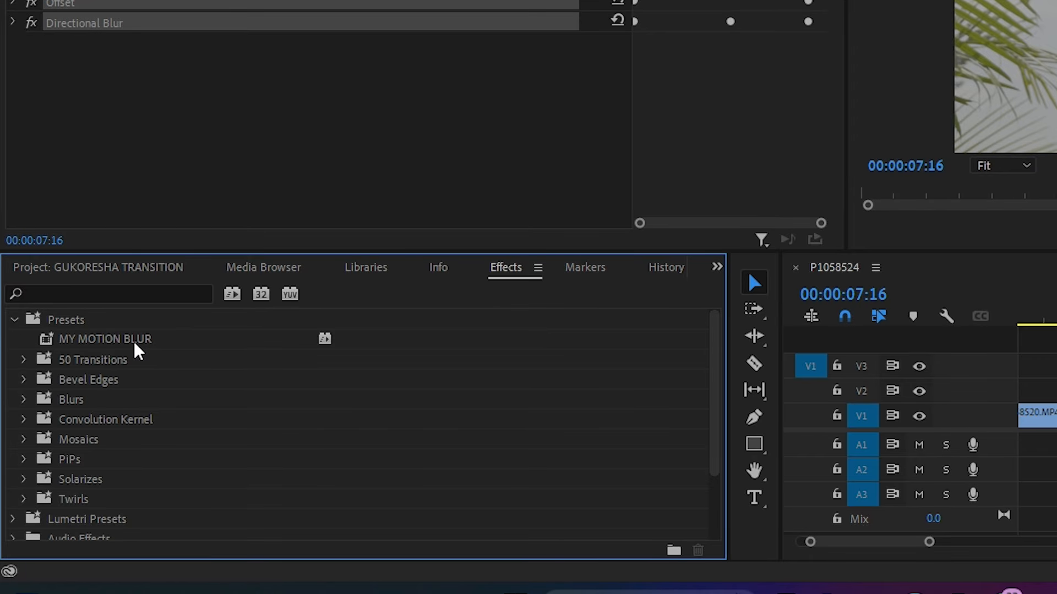
Place another adjustment layer on V2 over the cut between P1058524.MP4 and P1058515.MP4 and shorten it to a brief span around the cut.
left_click(150, 271)
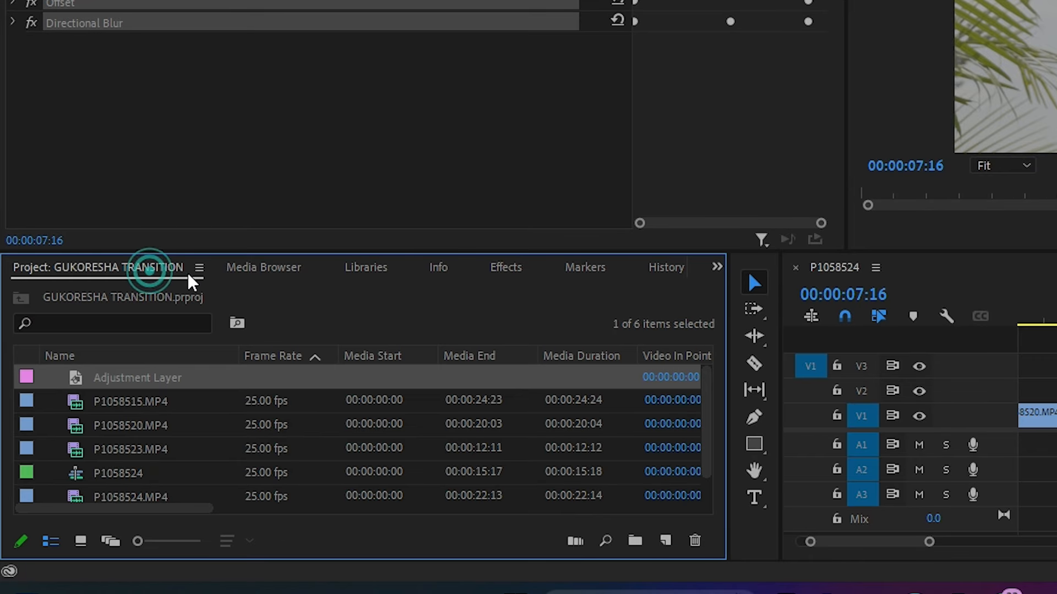
left_click_drag(121, 383, 1056, 403)
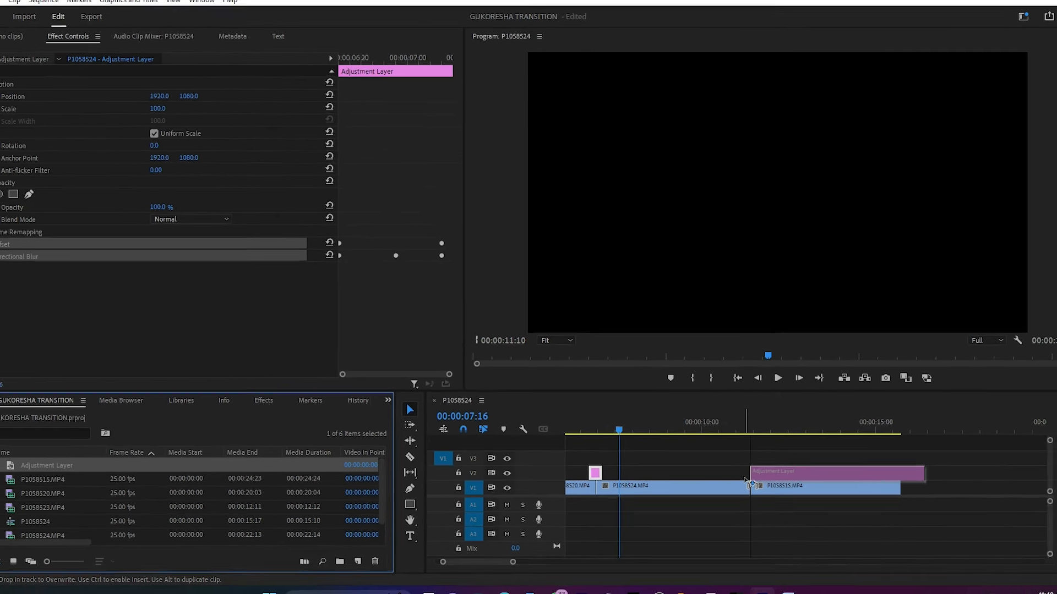
left_click_drag(746, 481, 740, 482)
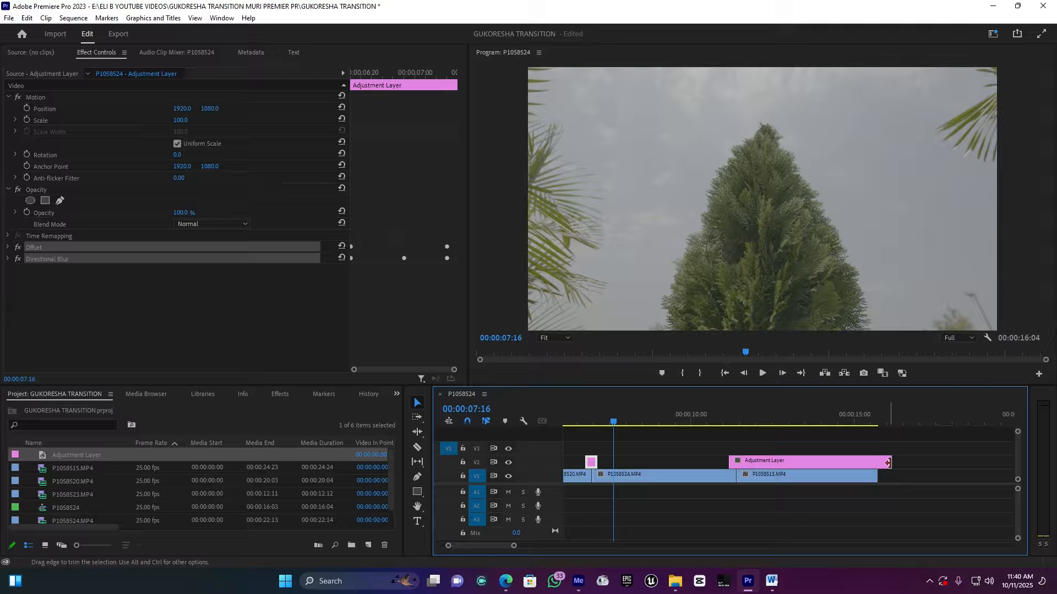
left_click_drag(888, 464, 739, 475)
Trim the new adjustment layer's start to 00:00:11:05, five frames before the cut, and check its end against 00:00:11:15.
left_click(736, 415)
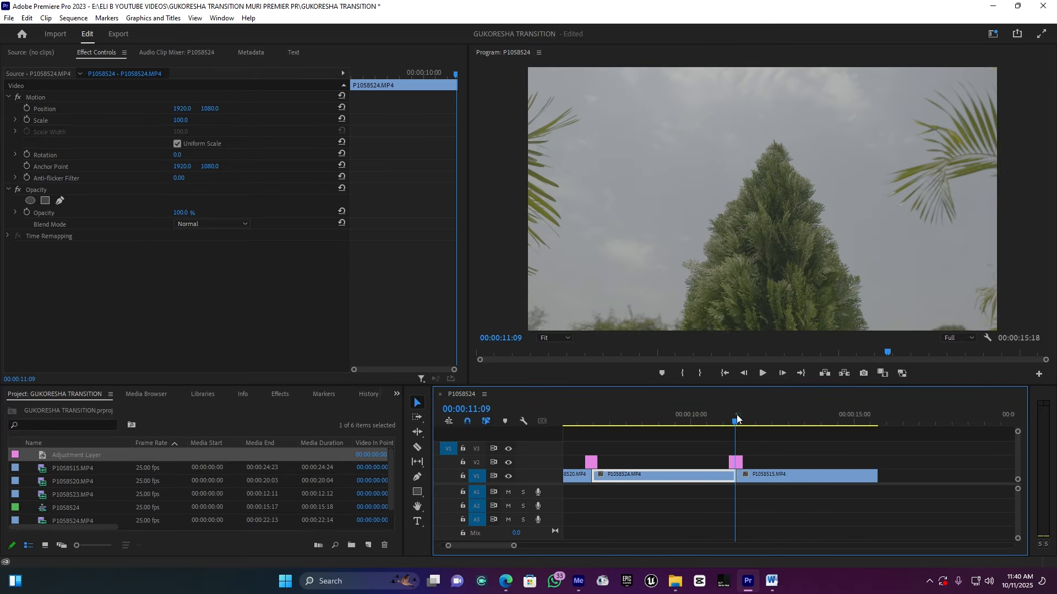
left_click_drag(510, 546, 488, 539)
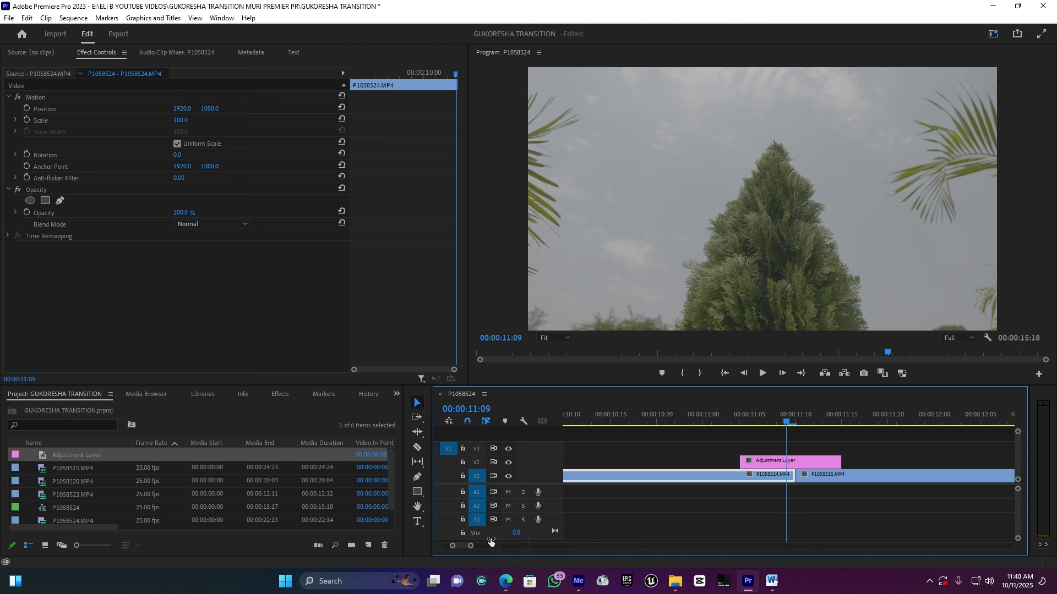
left_click(796, 424)
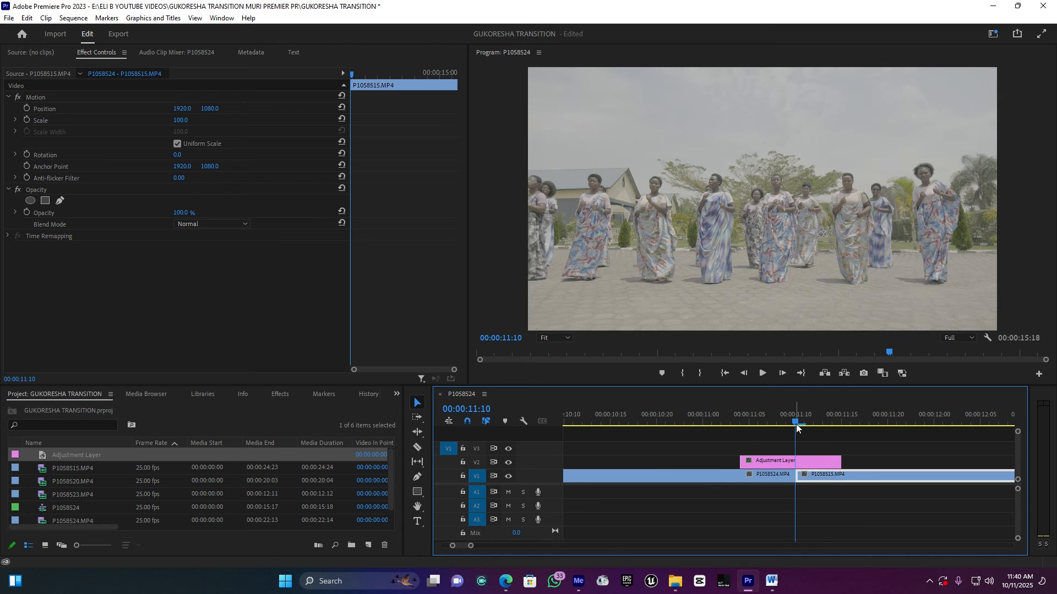
left_click(787, 463)
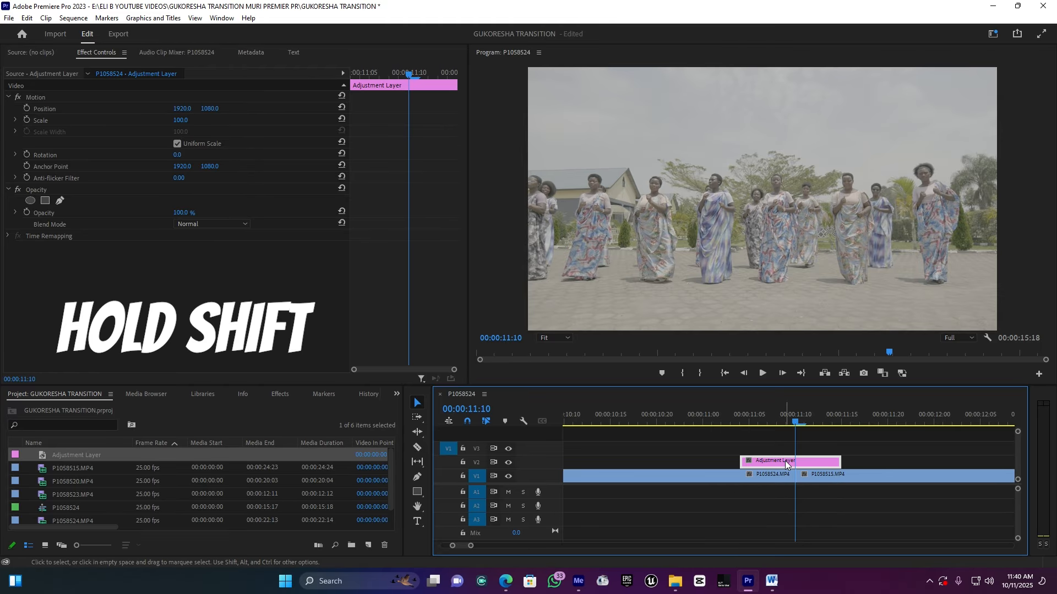
key("shift+Left")
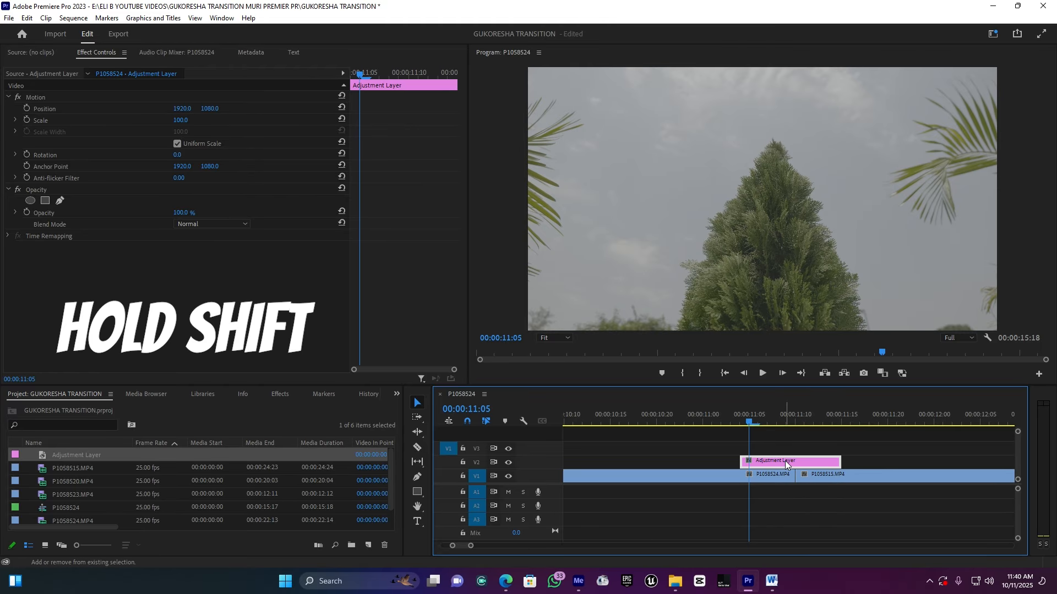
left_click_drag(742, 463, 750, 464)
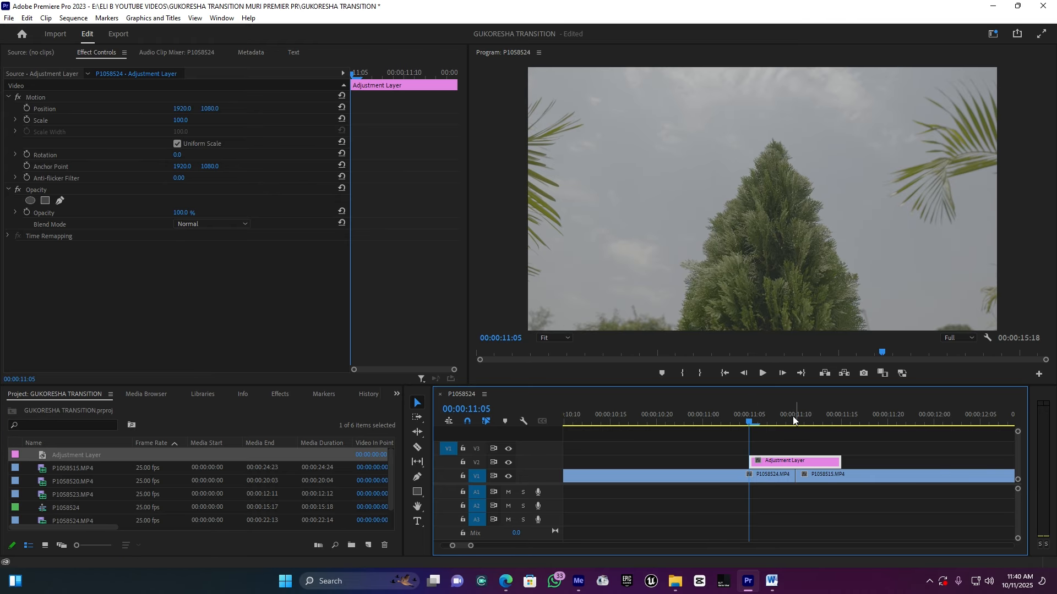
key("shift+Right")
key("shift+Right")
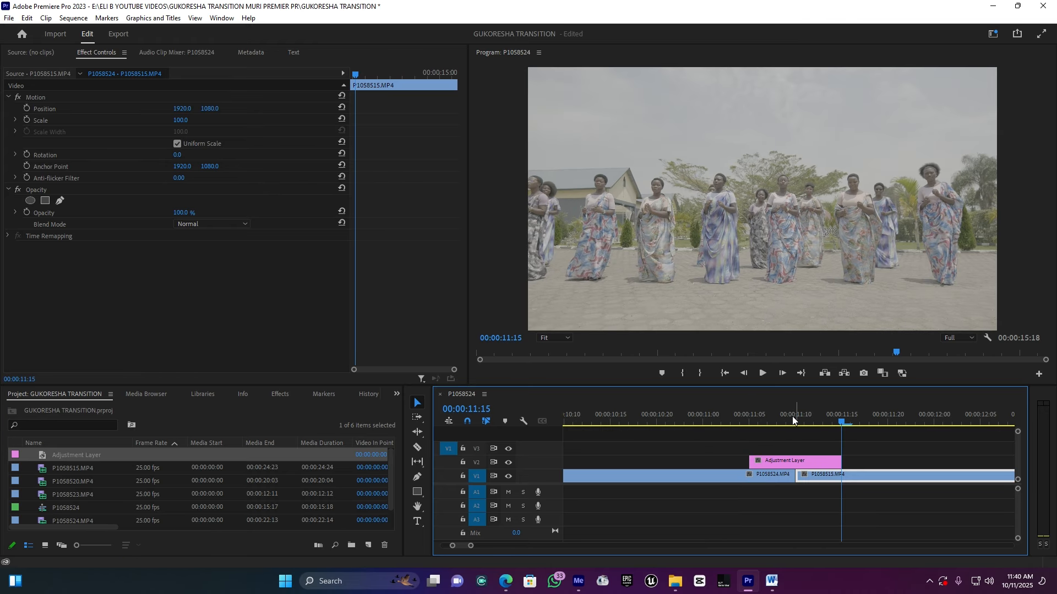
left_click(806, 464)
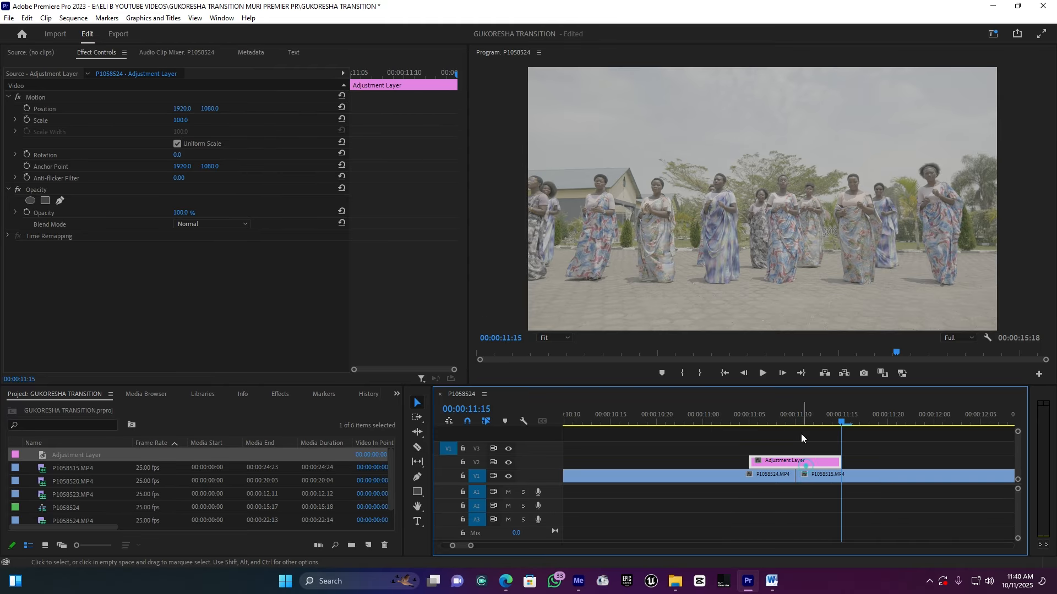
Apply the MY MOTION BLUR preset to the new adjustment layer over the cut between P1058524.MP4 and P1058515.MP4.
key("shift+Left")
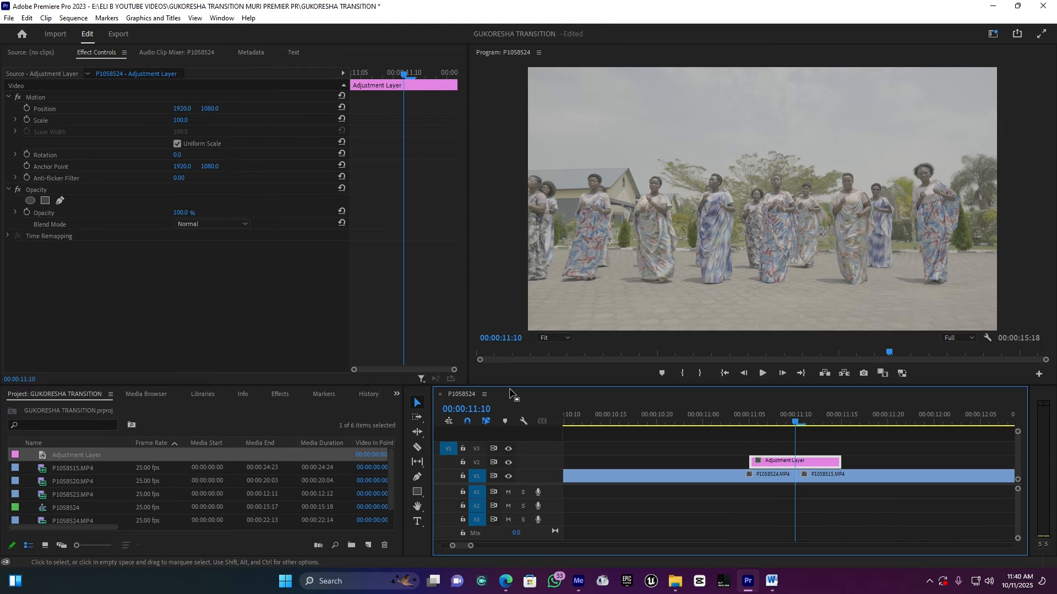
left_click(279, 394)
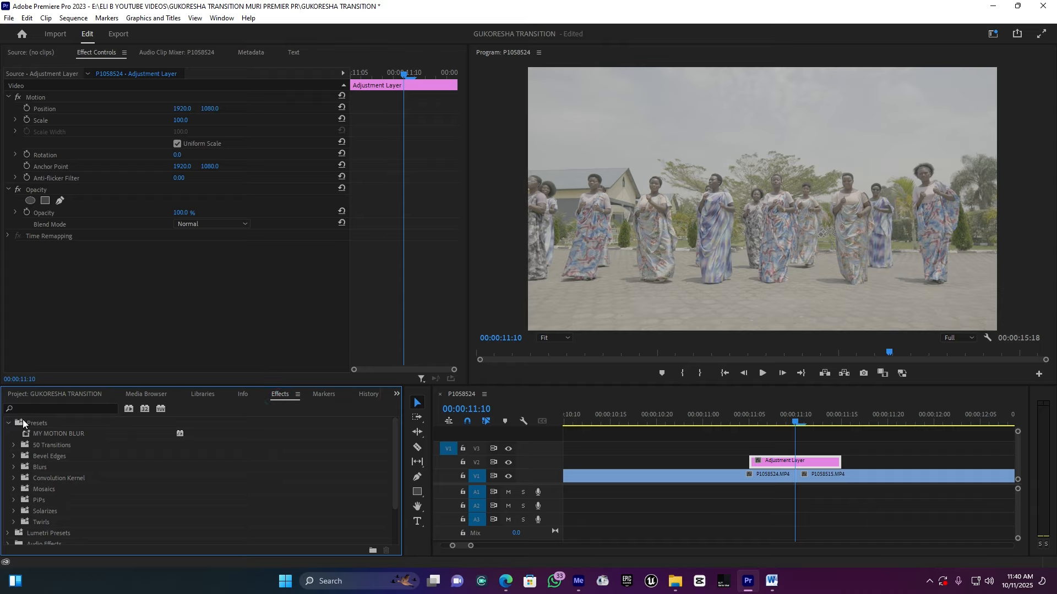
left_click_drag(56, 437, 789, 465)
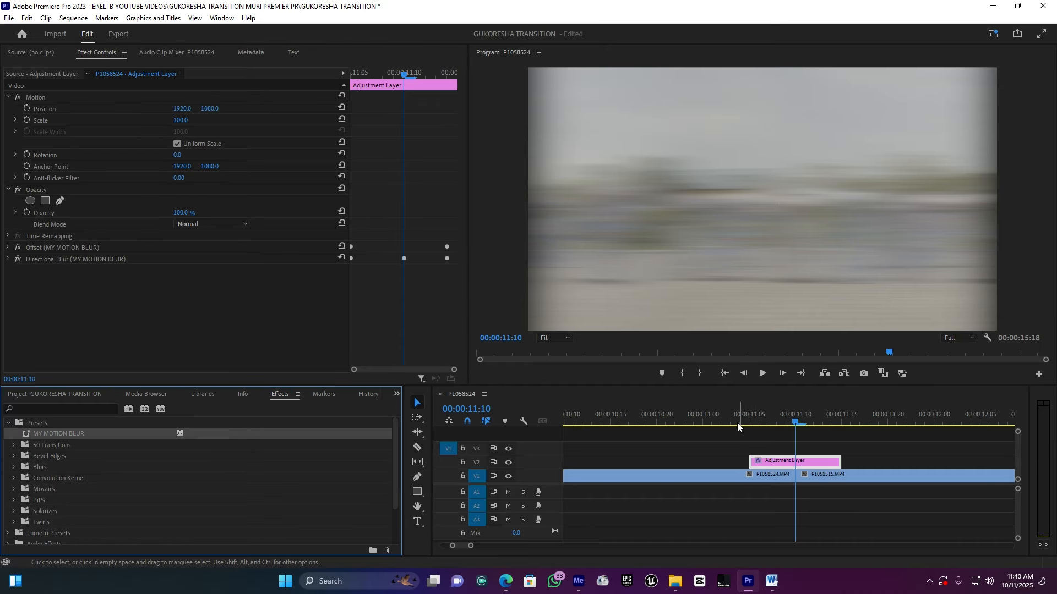
Play back the sequence repeatedly from just before the adjustment layer to review the preset transition across the cut.
left_click(734, 421)
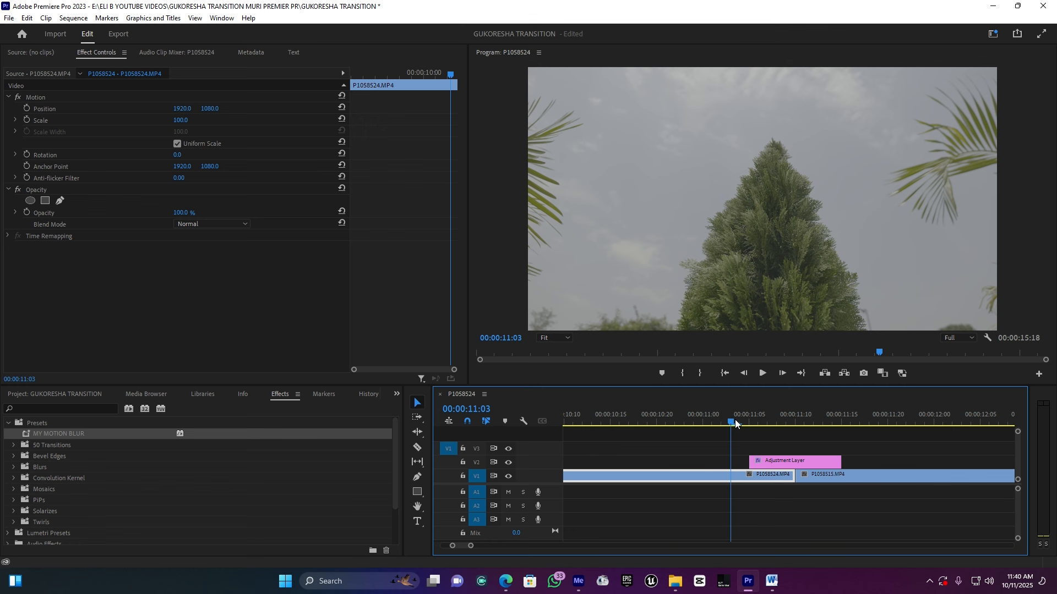
key("space")
left_click(728, 420)
key("space")
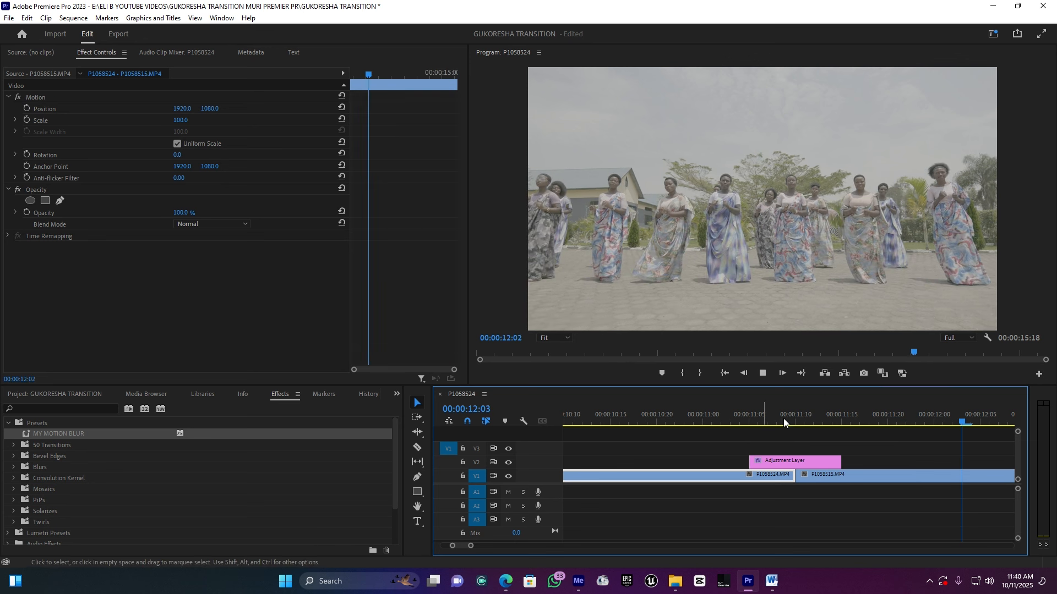
left_click(708, 417)
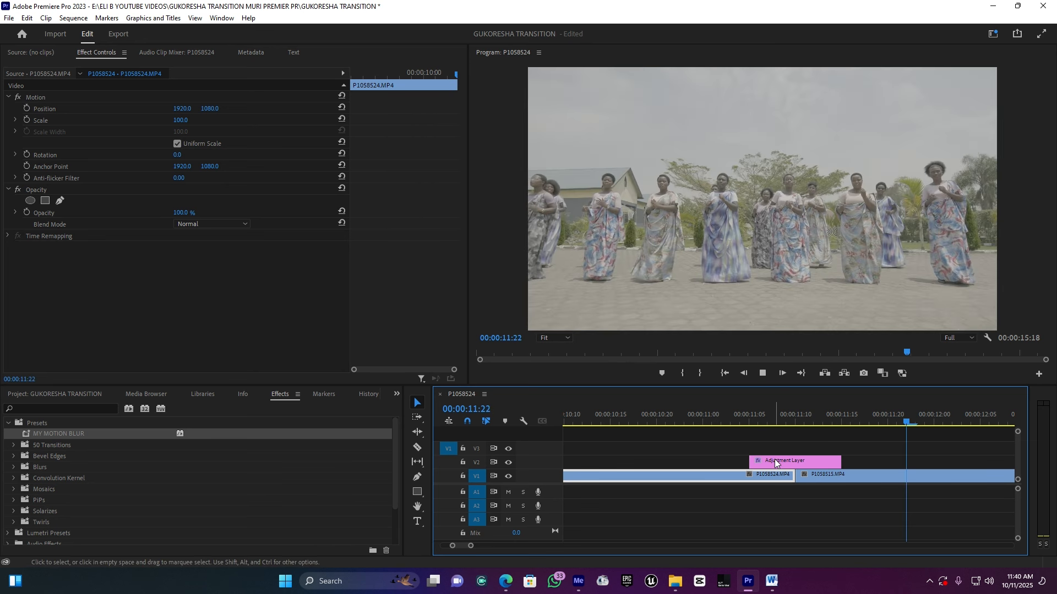